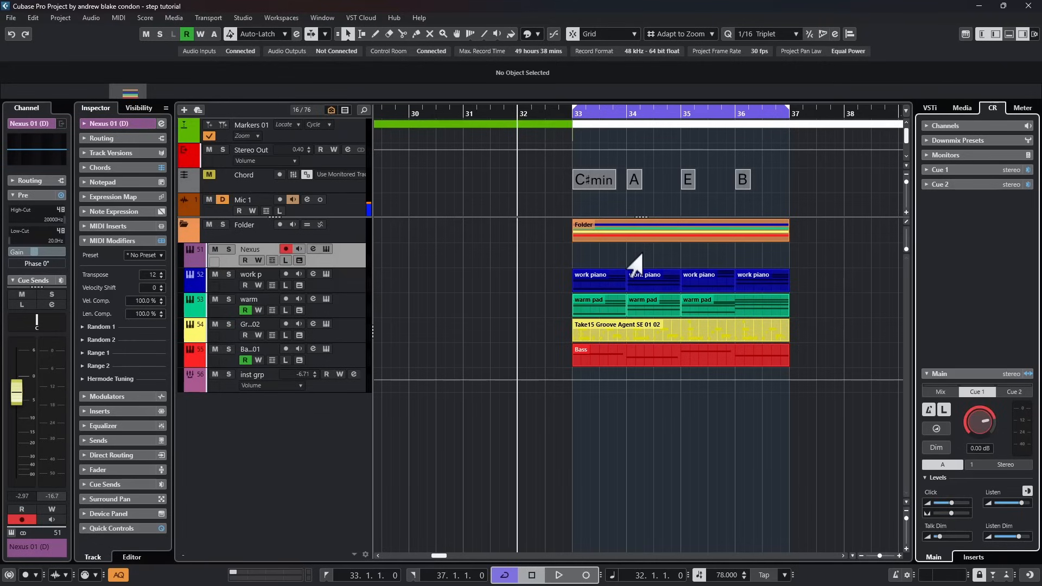
- Create an empty part on the Nexus track between bars 33 and 37 and open it in the Key Editor
double_click(630, 255)
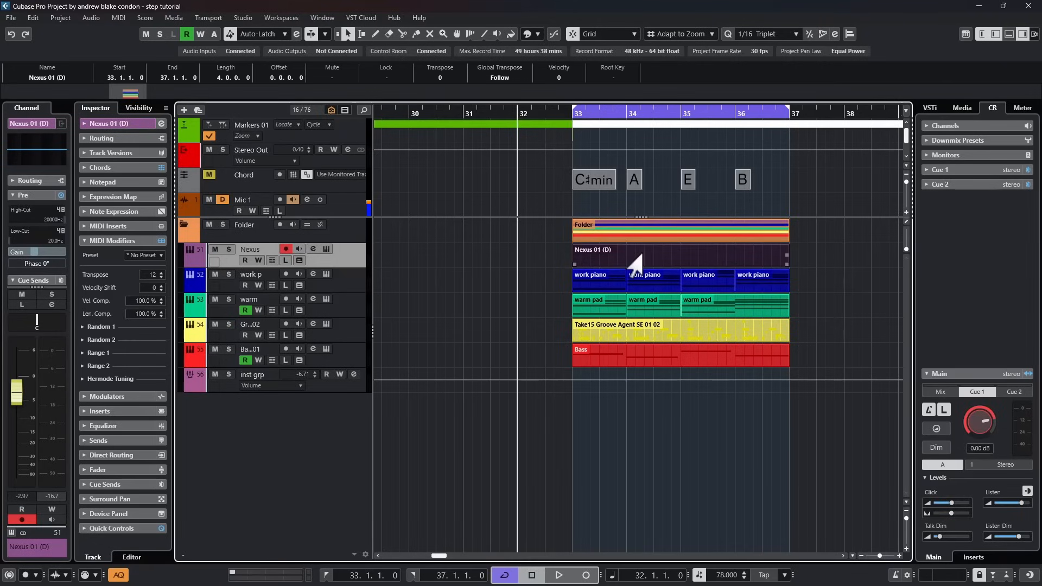
double_click(638, 256)
scroll(532, 285, "up", 1)
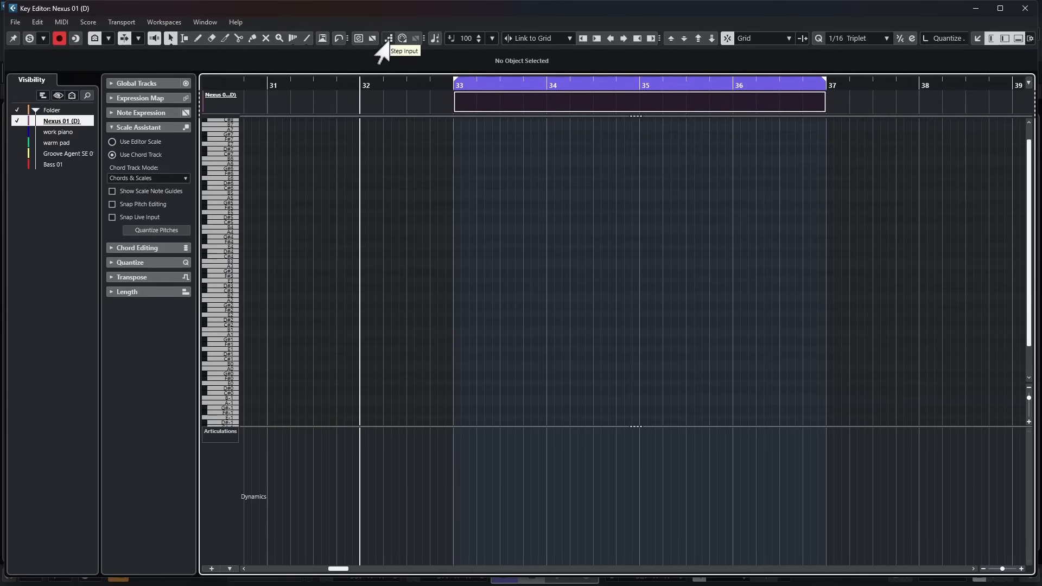
- Turn on step input with quantize at 1/8 Triplet and step-enter a melody filling the four bars from bar 33
left_click(387, 39)
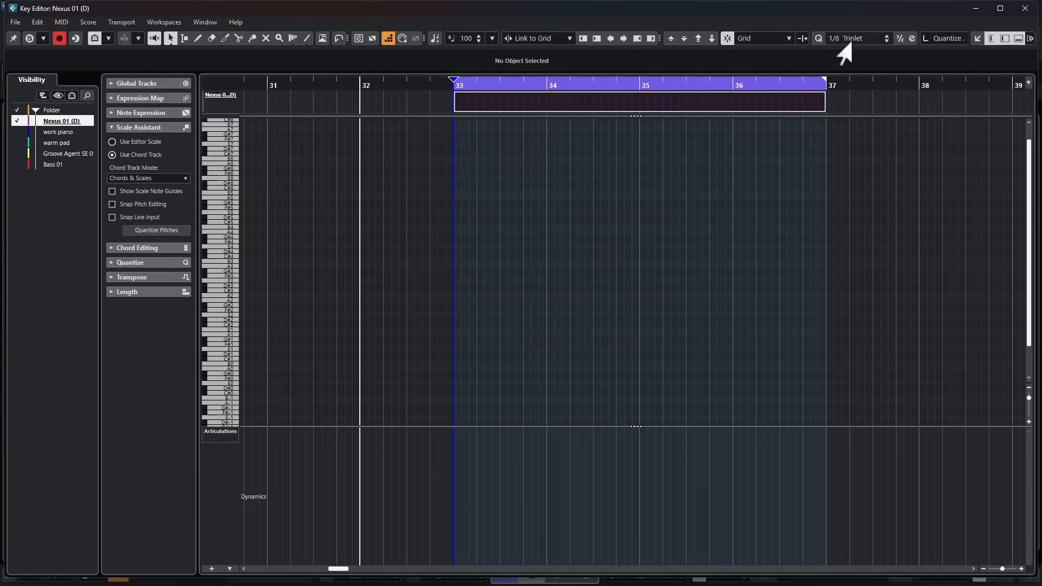
scroll(843, 48, "up", 3)
scroll(847, 44, "down", 4)
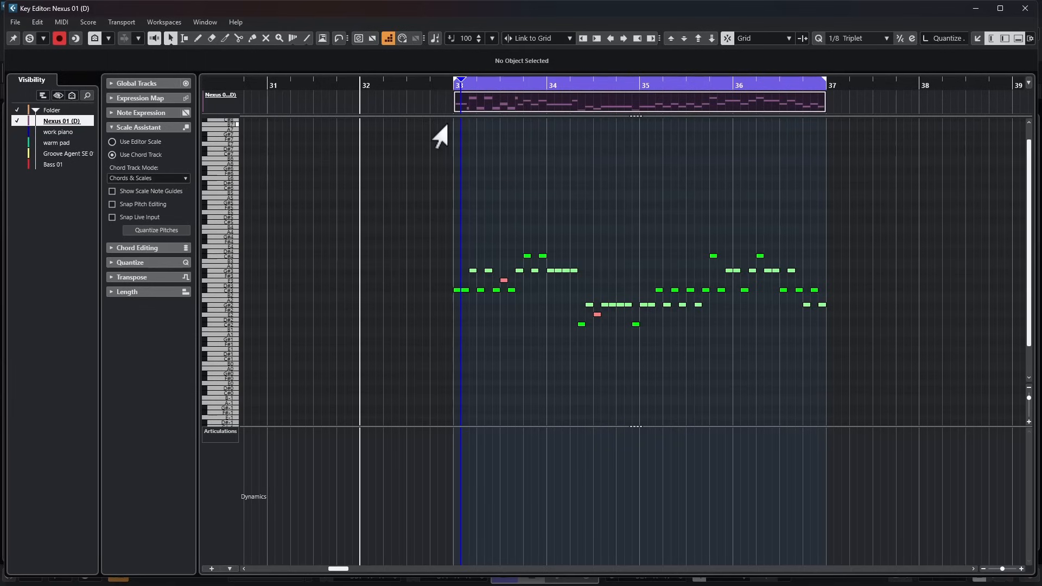
- Turn off step input and play the melody back from bar 33
left_click(387, 38)
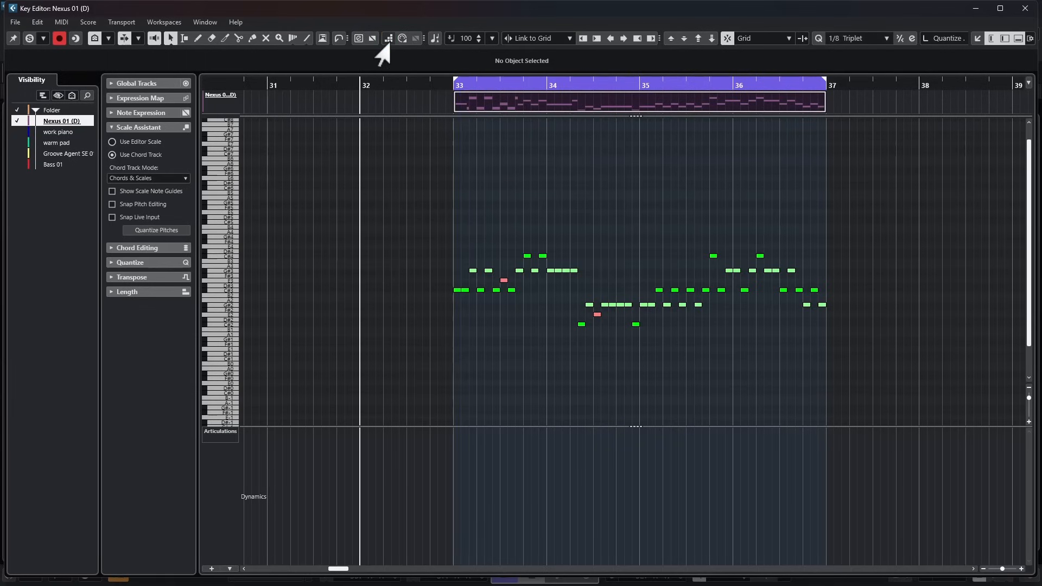
left_click(455, 87)
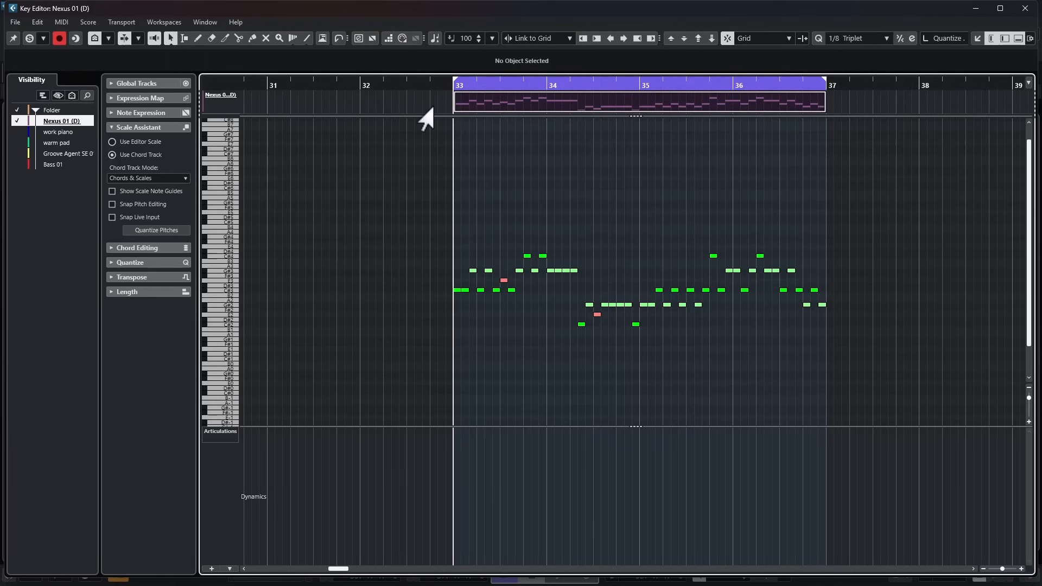
key("space")
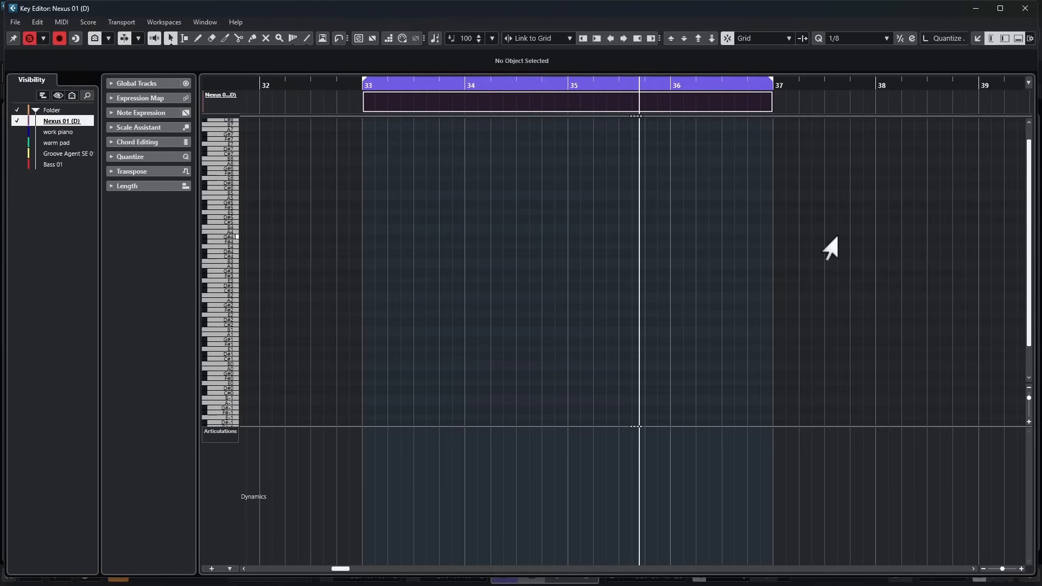
- Turn on step input and reposition the playhead at bars 36, 35 and 34, ending at bar 35
left_click(386, 38)
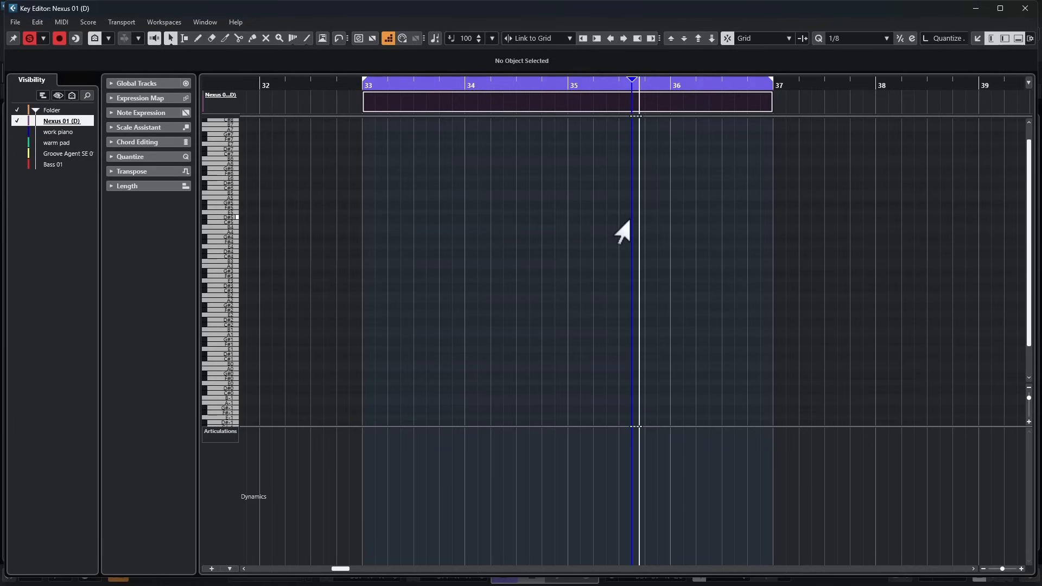
left_click(671, 83)
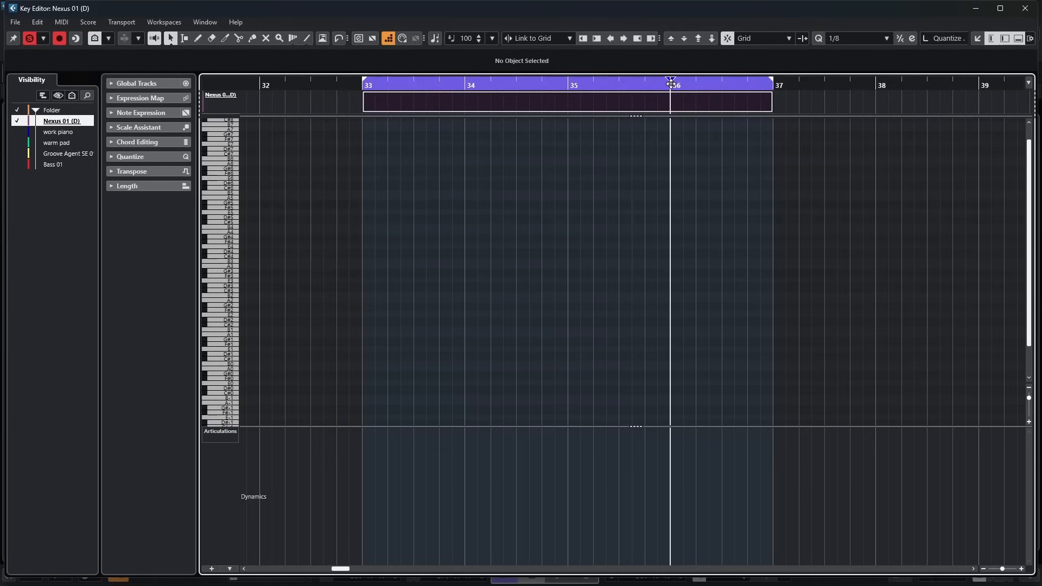
left_click(567, 84)
left_click(483, 84)
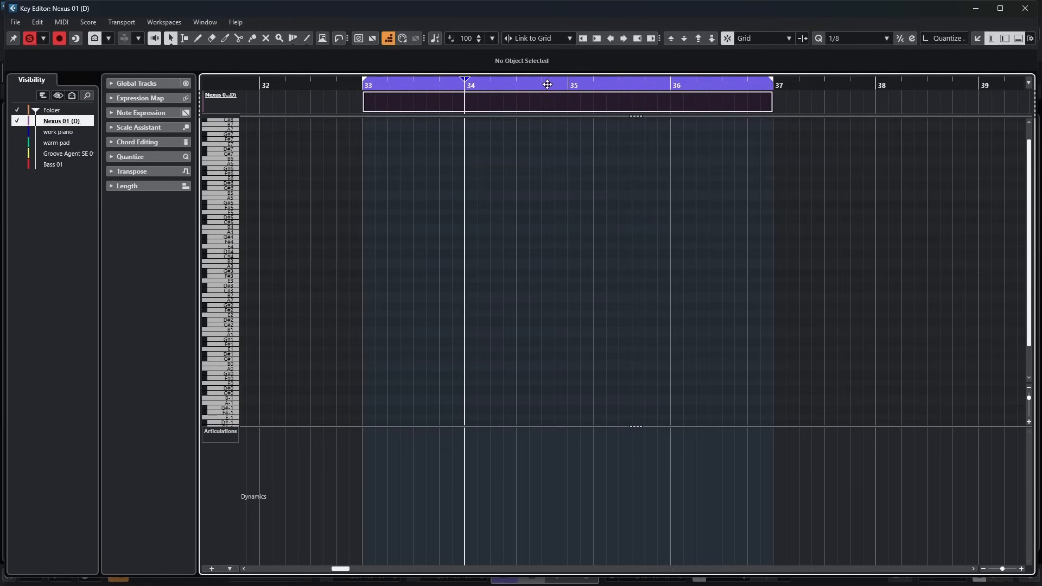
left_click(570, 84)
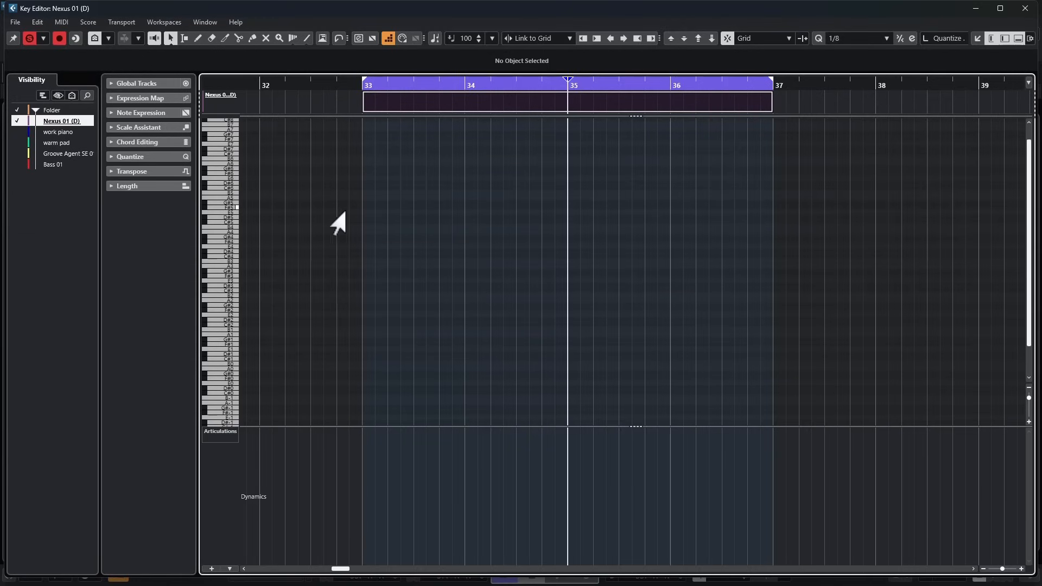
- Place the step input cursor at bar 33 and move it along the 1/8 grid positions up to 33.4
left_click(363, 211)
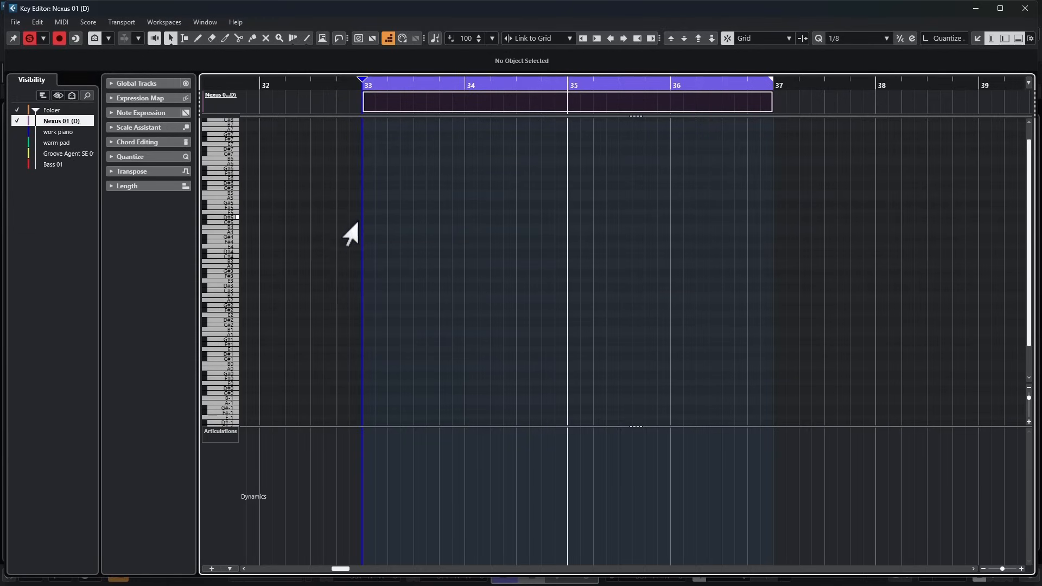
scroll(374, 272, "up", 4)
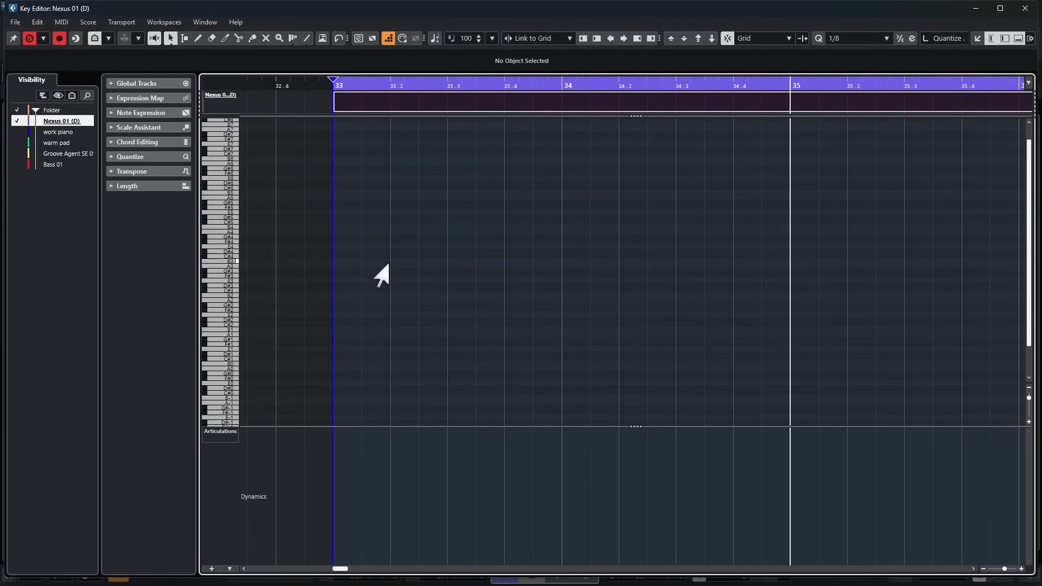
left_click(342, 271)
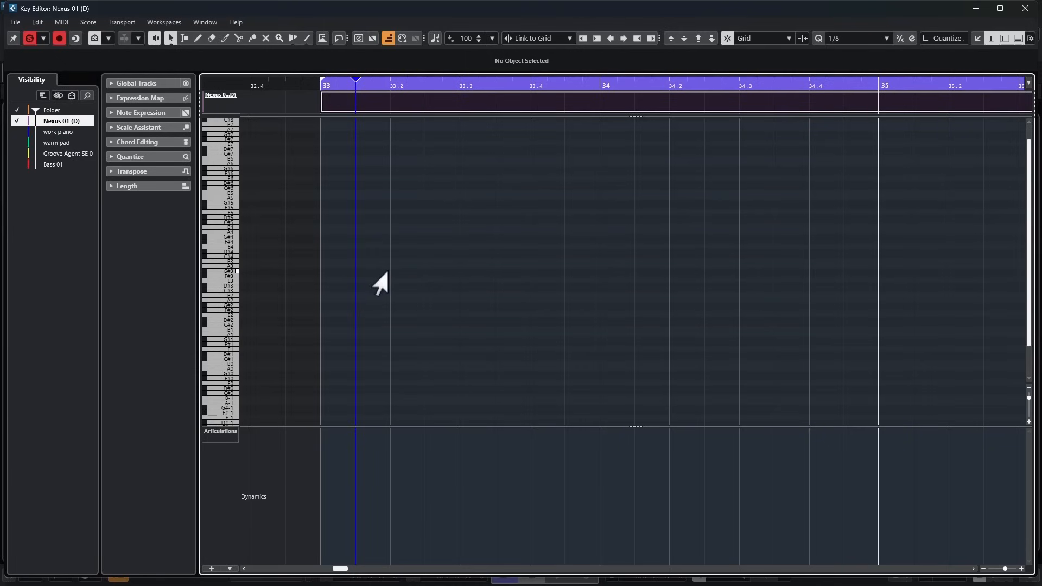
left_click(374, 272)
left_click(413, 273)
left_click(448, 277)
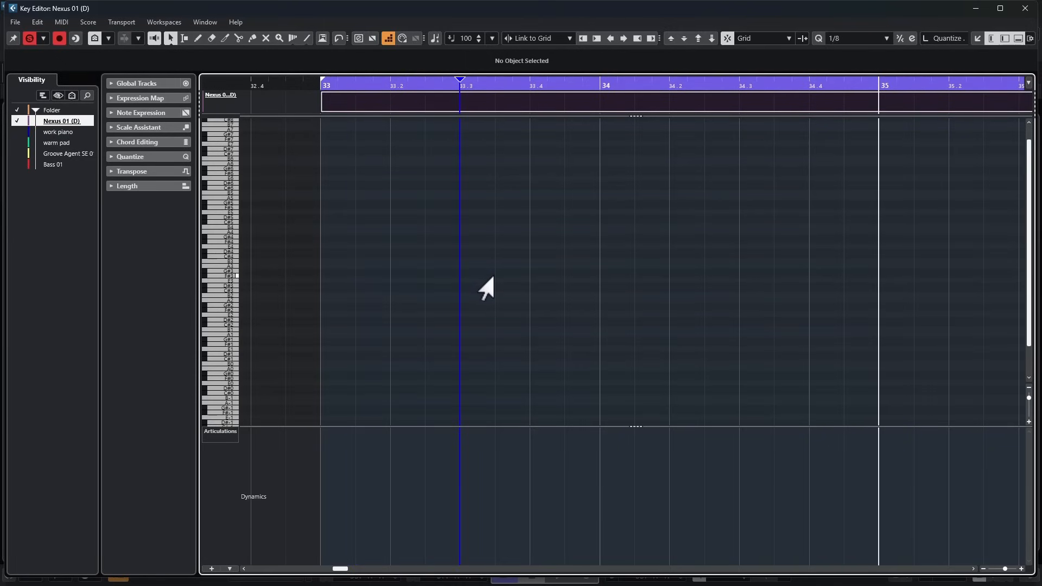
left_click(485, 277)
left_click(520, 276)
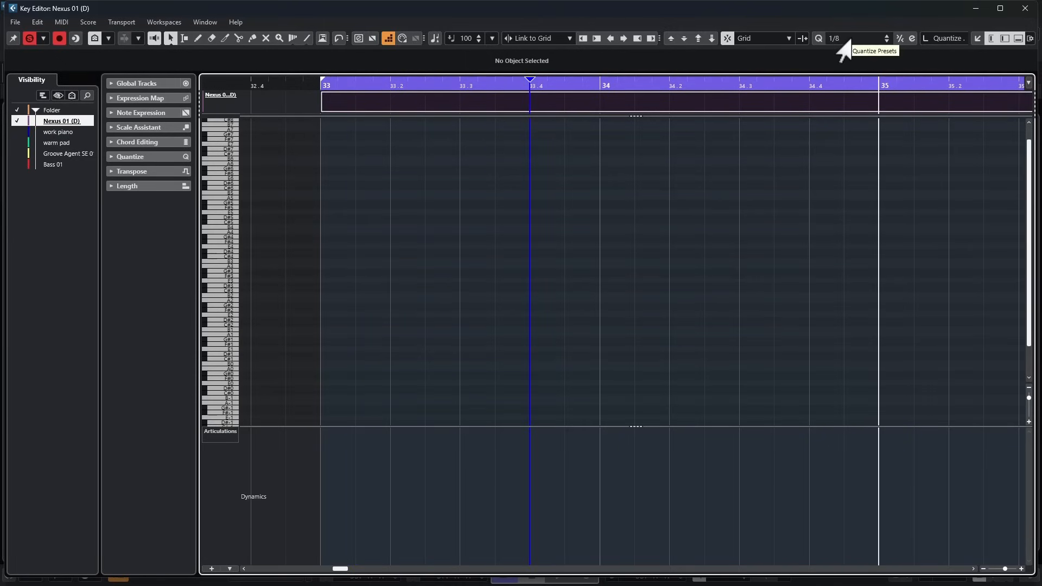
- Move the step input cursor back to bar 33, set quantize to 1/16, and reposition the cursor along the finer grid
left_click(379, 280)
left_click(347, 280)
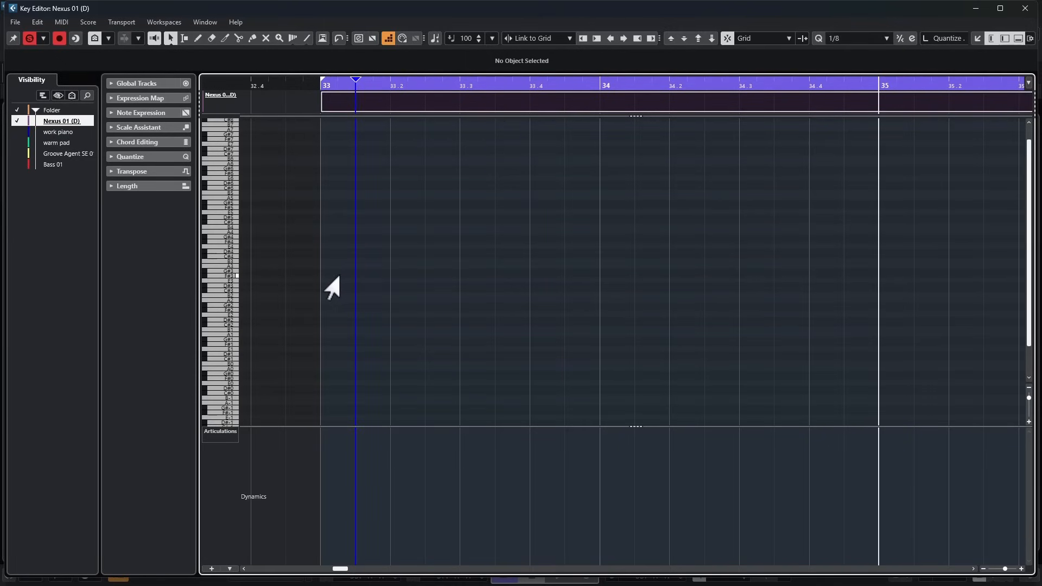
left_click(316, 288)
left_click(376, 295)
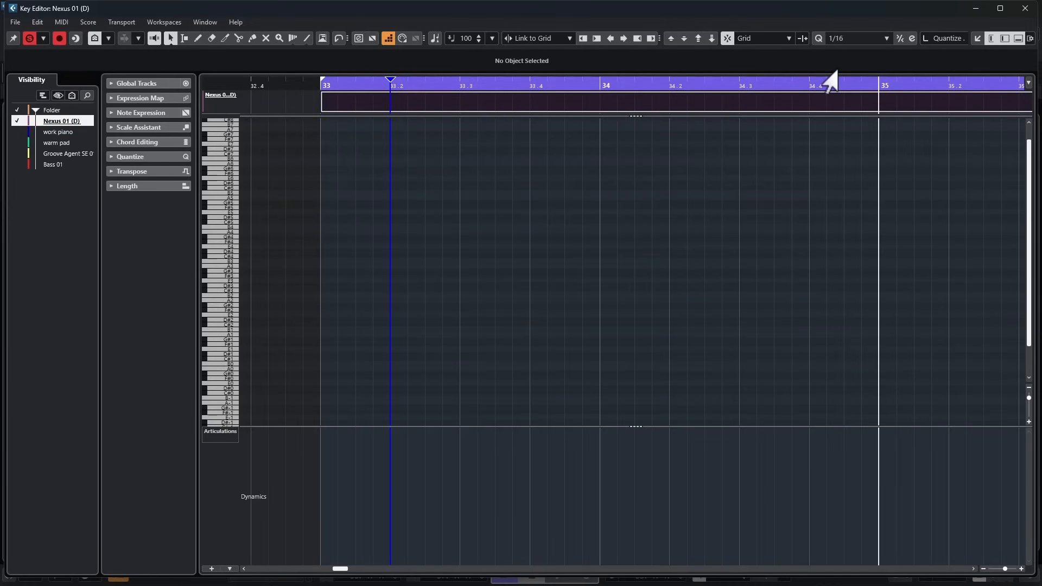
left_click(425, 281)
left_click(442, 288)
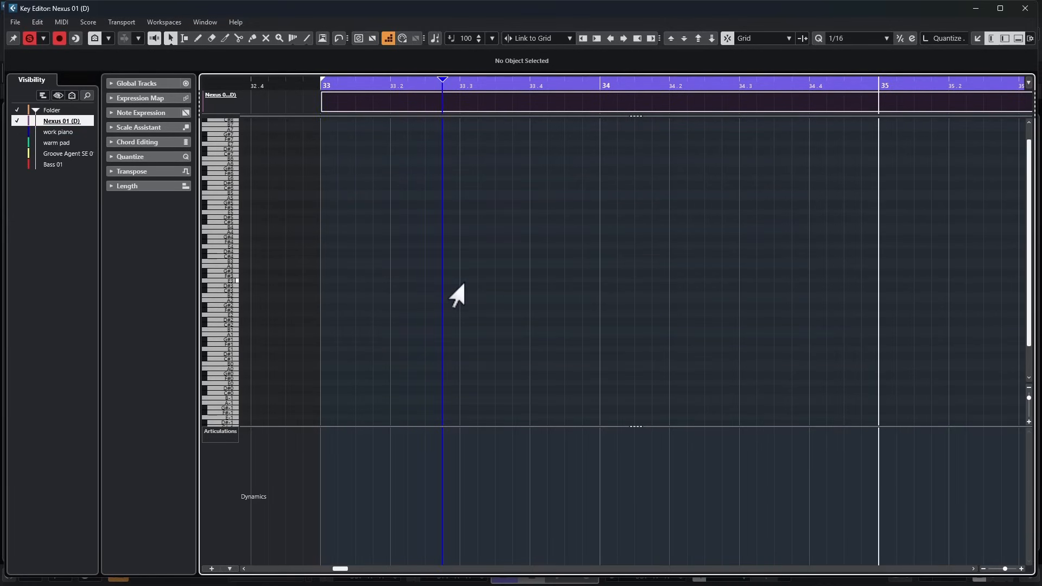
left_click(461, 298)
left_click(492, 311)
- Move the step input cursor forward and backward in 1/16 steps, and return it to the part's start at bar 33
key("Right")
key("Right")
key("Right")
key("Right")
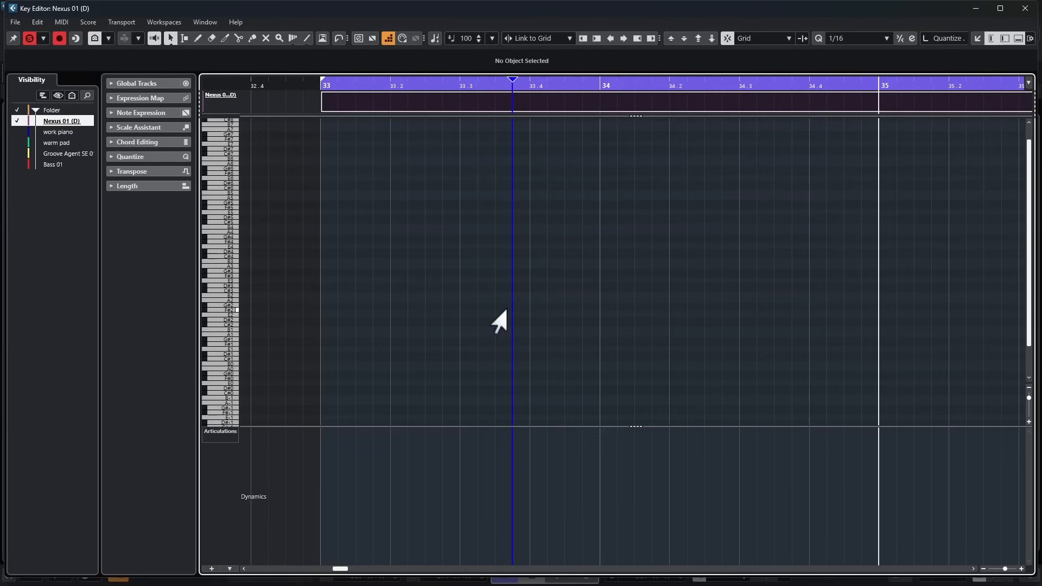
key("Left")
key("Left")
key("Left")
key("Left")
key("Left")
key("Left")
key("Left")
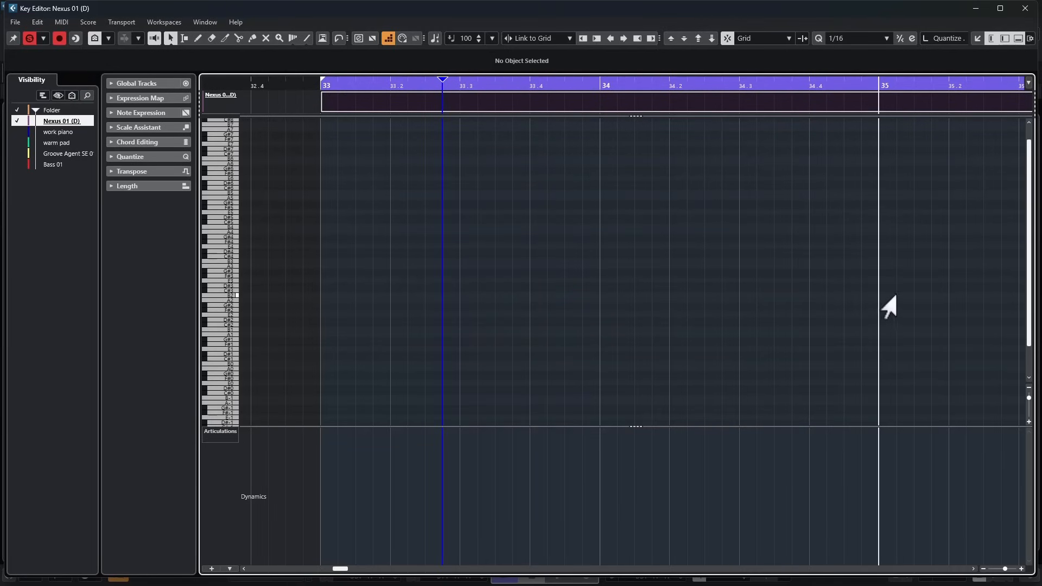
key("Home")
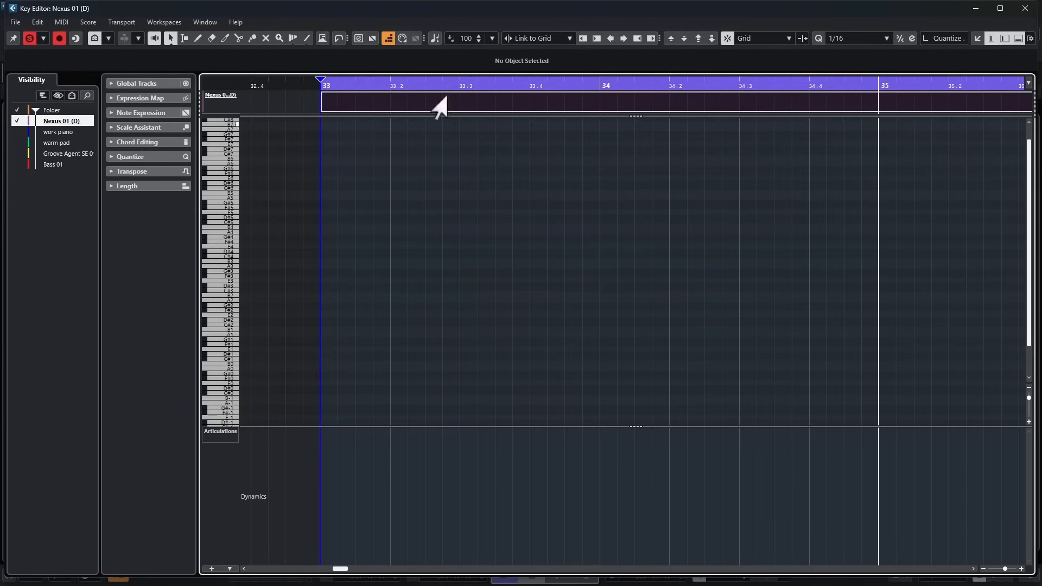
- Step-enter alternating E3 and B3 notes from bar 33, nine at 1/8 quantize and the rest at 1/16 up to just past 34.3
scroll(846, 45, "up", 1)
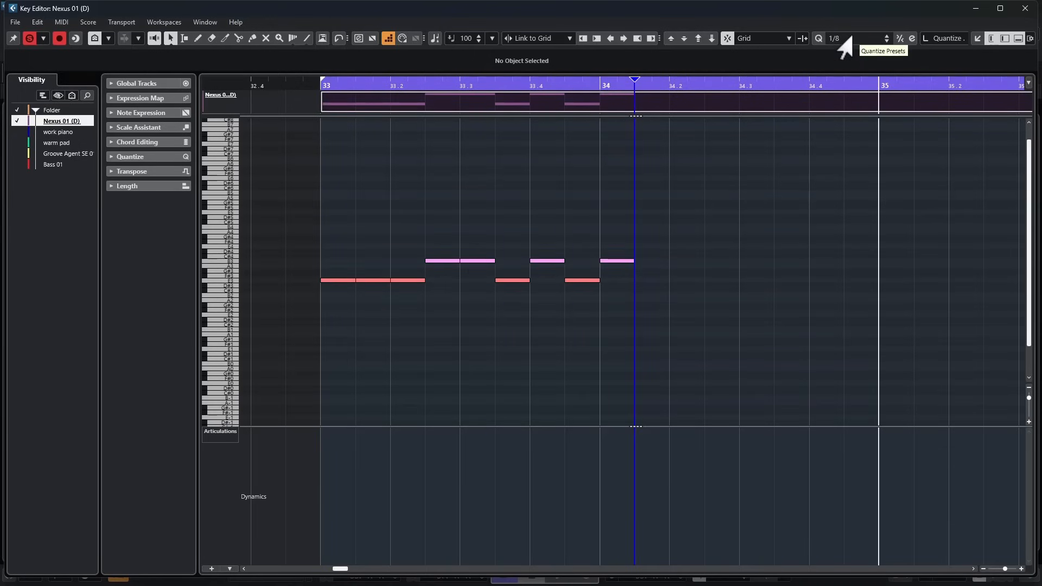
scroll(851, 40, "down", 1)
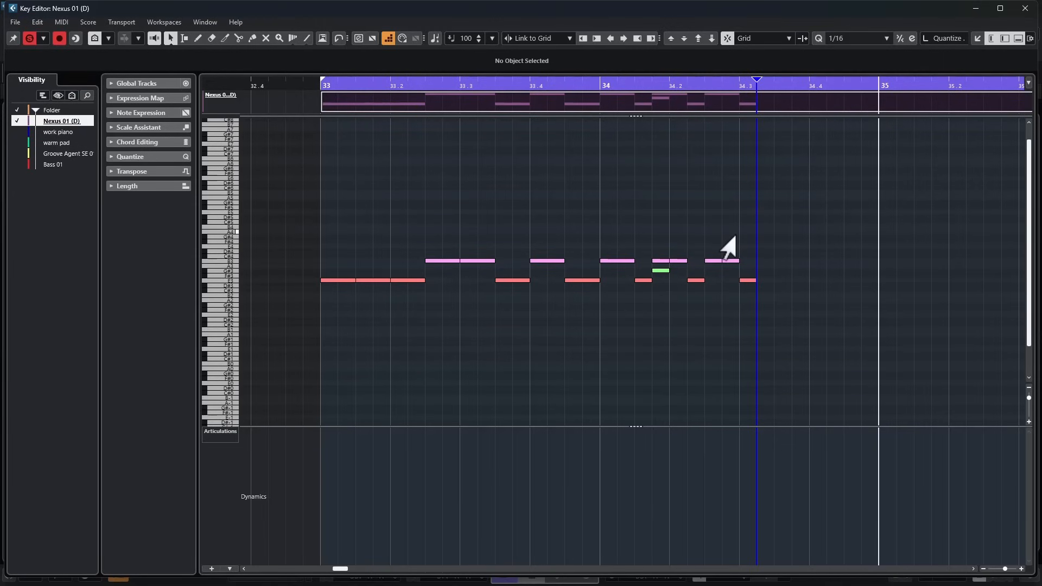
- Step backward through the entered notes, erasing all of them except the first E3 at bar 33
key("Left")
key("Left")
key("Left")
key("Left")
key("Left")
key("Left")
key("Left")
key("Left")
key("Left")
key("Left")
key("Left")
key("Left")
key("Left")
key("Left")
key("Left")
key("Left")
key("Left")
key("Left")
key("Left")
key("Left")
key("Left")
key("Left")
key("Left")
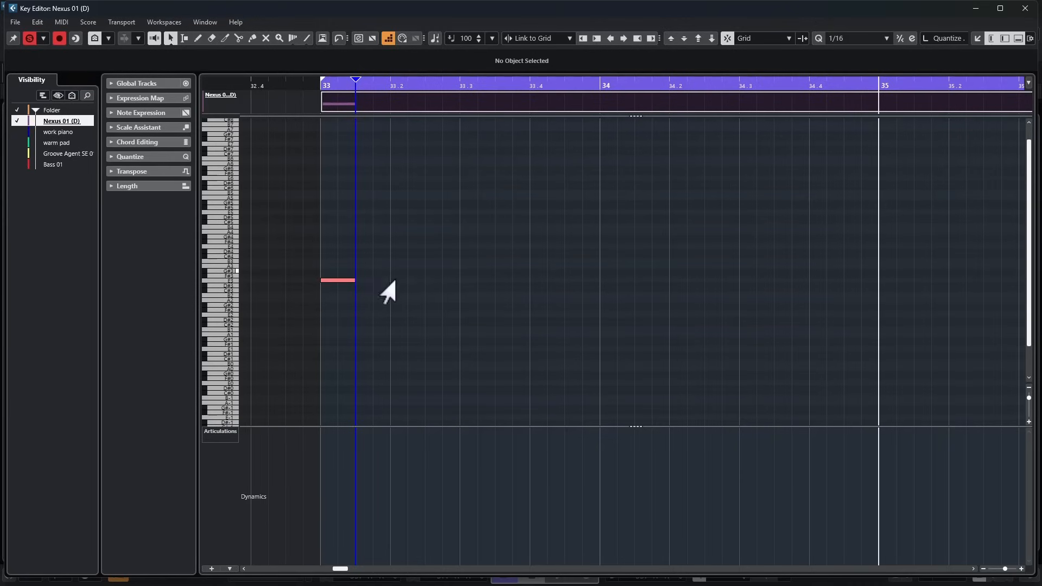
- With quantize at 1/8, step-enter alternating B2 and G#3 notes after the E3, four at length quantize 1/16 and six at 1/32
scroll(839, 41, "up", 1)
right_click(811, 41)
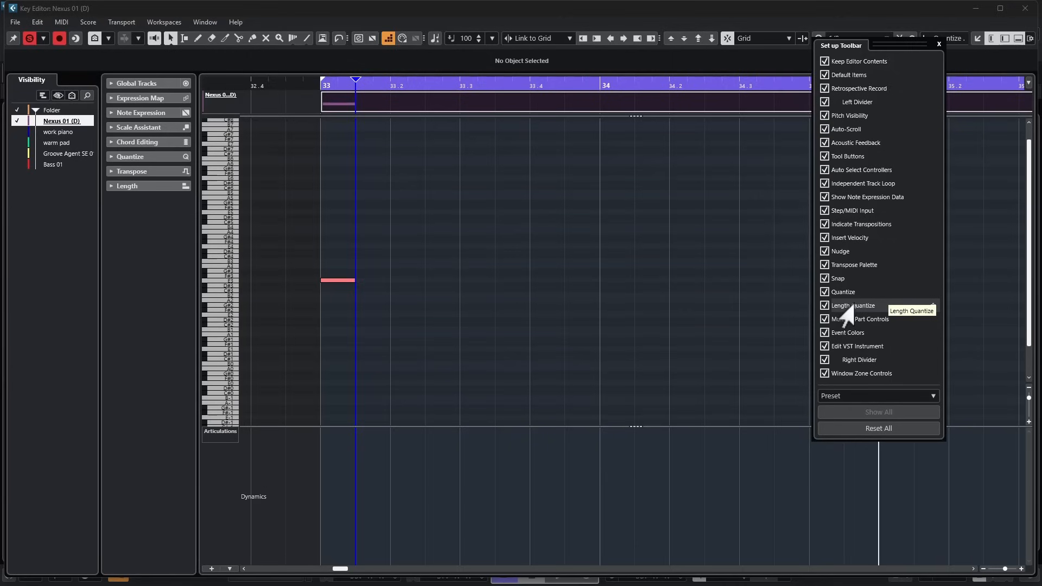
left_click(937, 38)
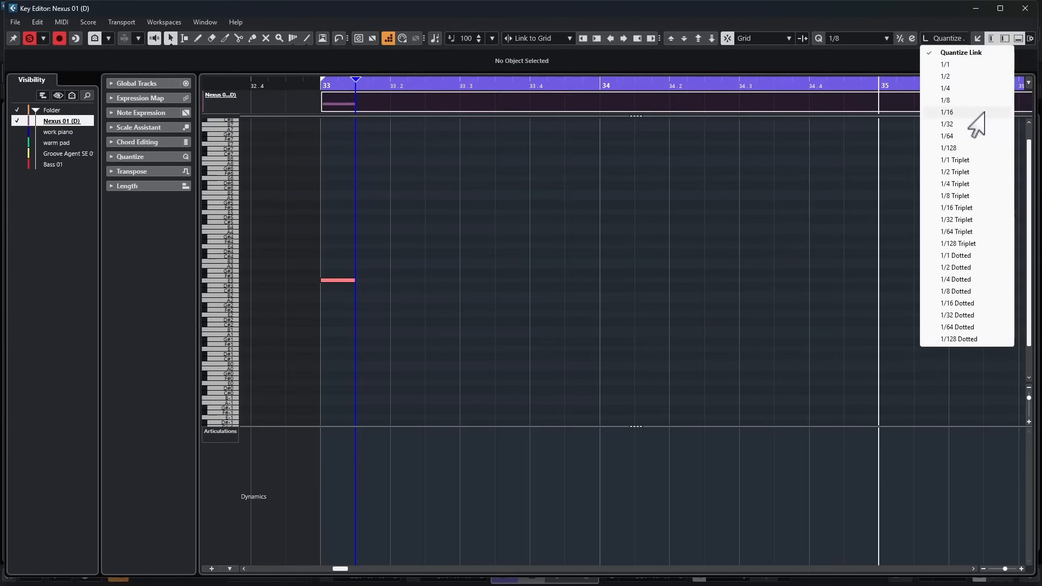
left_click(949, 112)
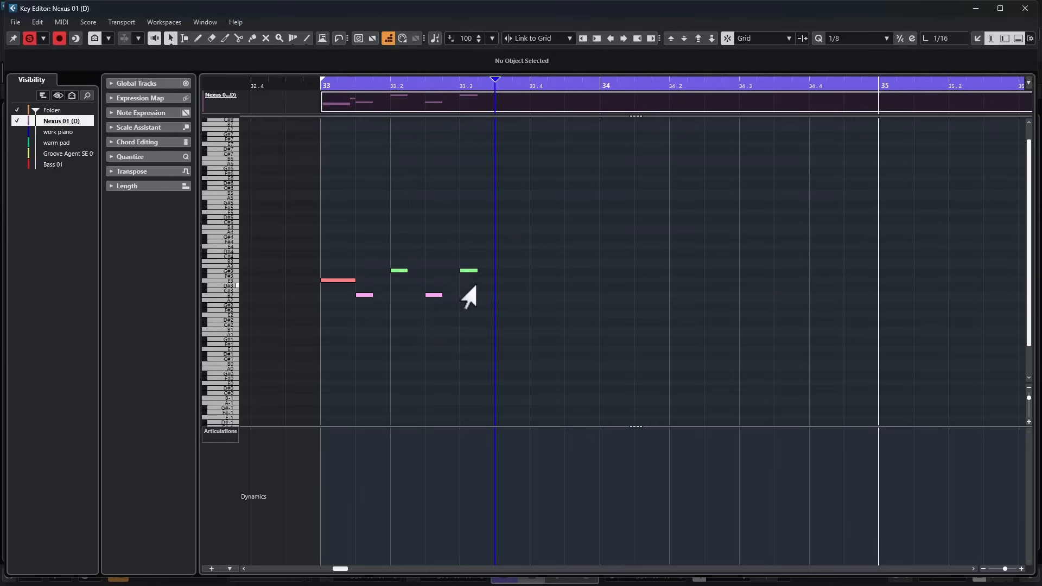
left_click(941, 38)
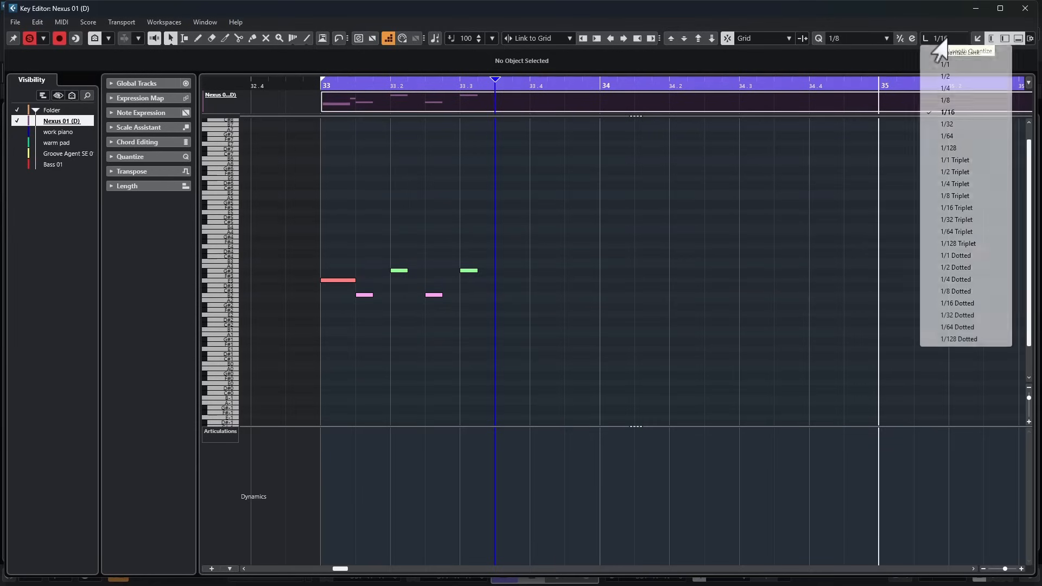
left_click(947, 125)
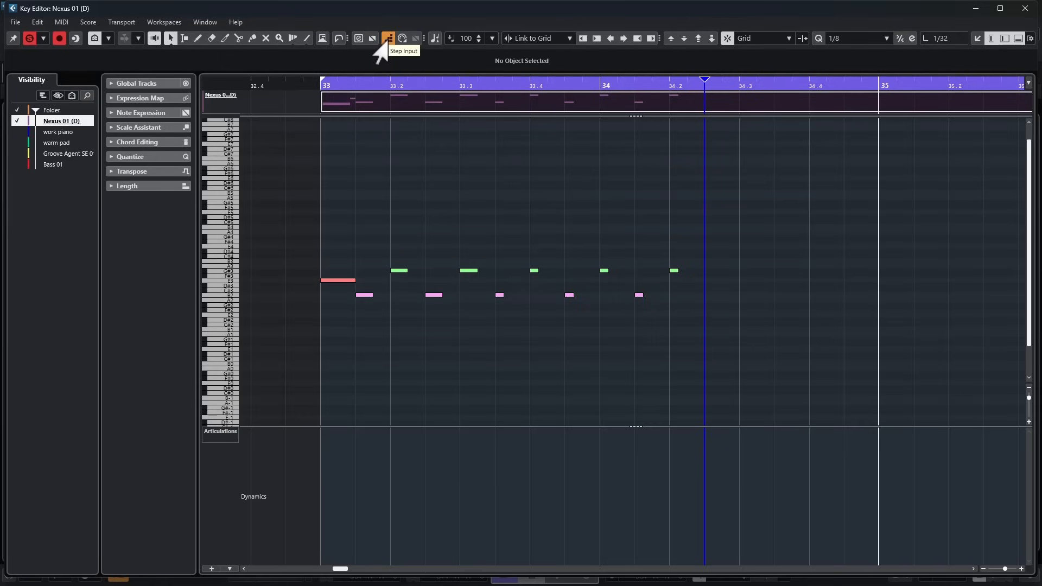
- Close the Key Editor, reopen the Nexus 01 part, and turn step input back on
left_click(1025, 8)
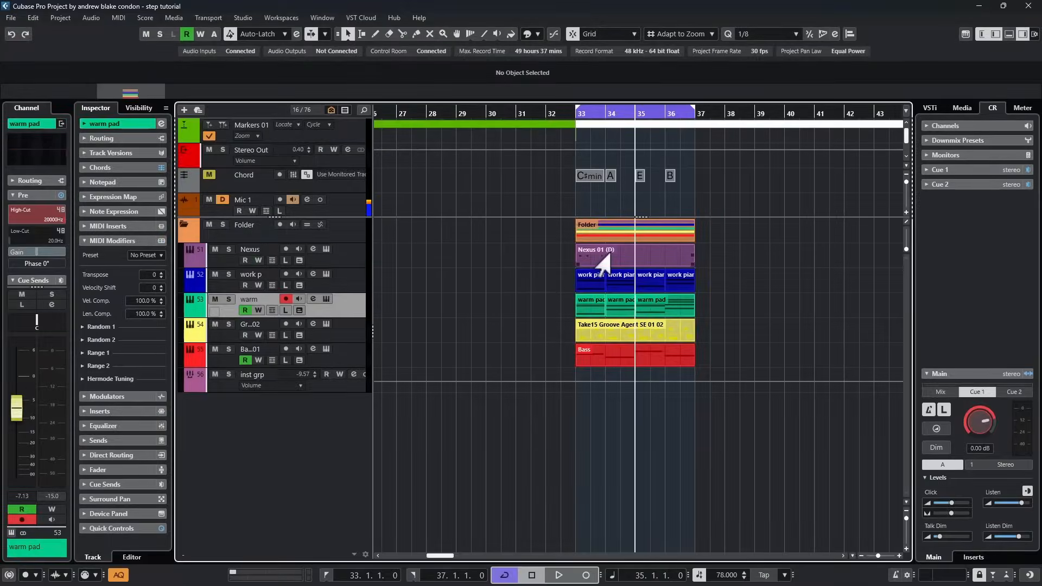
double_click(599, 259)
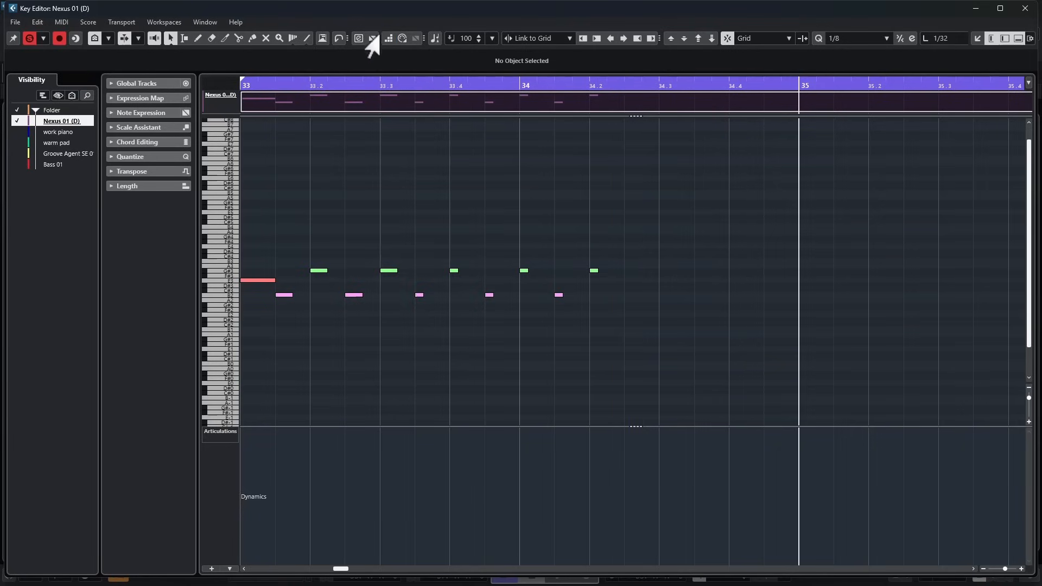
left_click(387, 38)
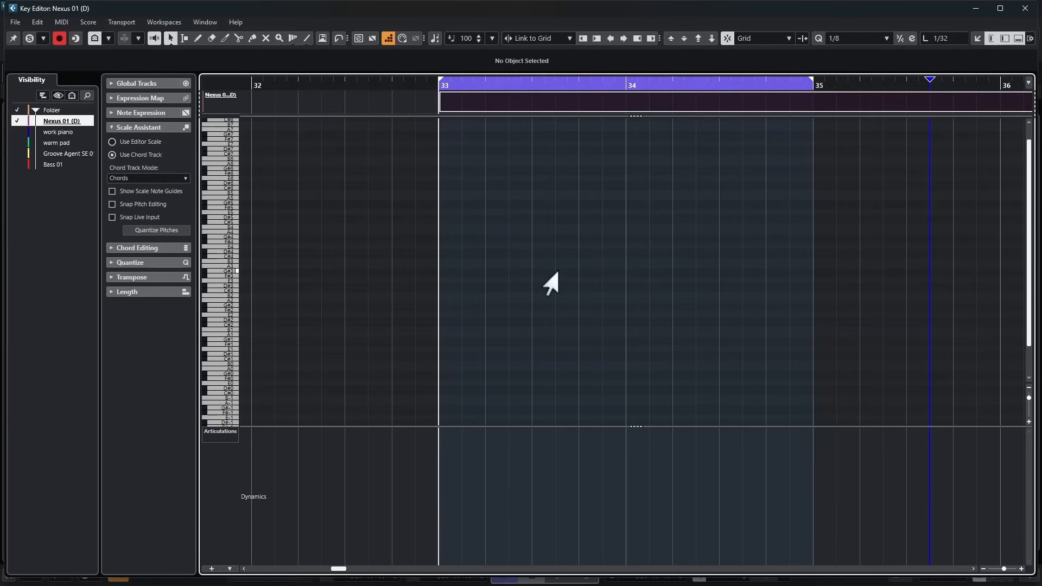
- Turn pitch visibility off to show the full piano keyboard, and turn it back on to show only the filtered pitches
left_click(93, 38)
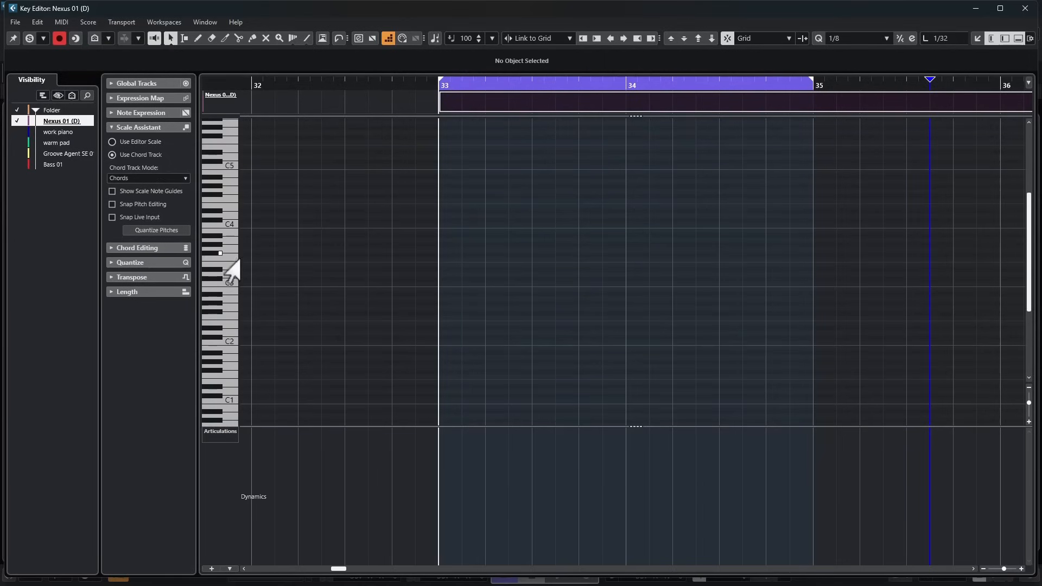
left_click(94, 39)
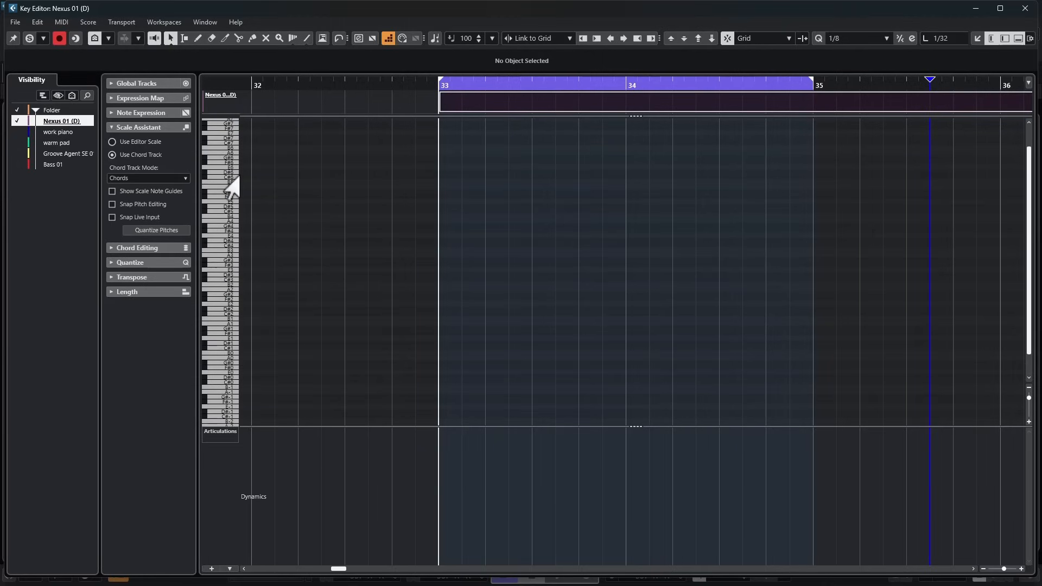
- In the Scale Assistant, set the Chord Track Mode to Chords and enable Snap Live Input
left_click(118, 129)
left_click(118, 129)
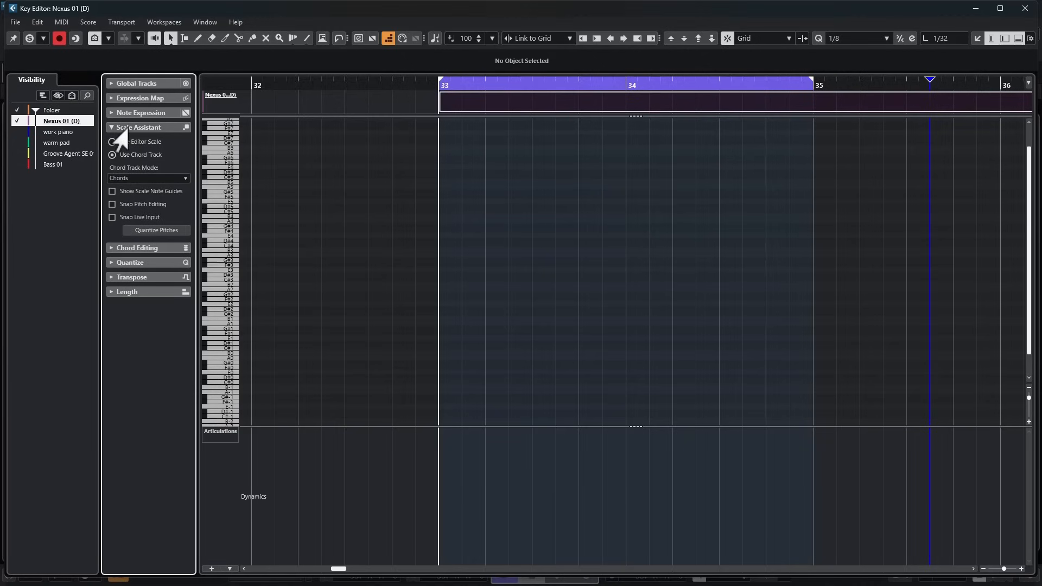
left_click(117, 178)
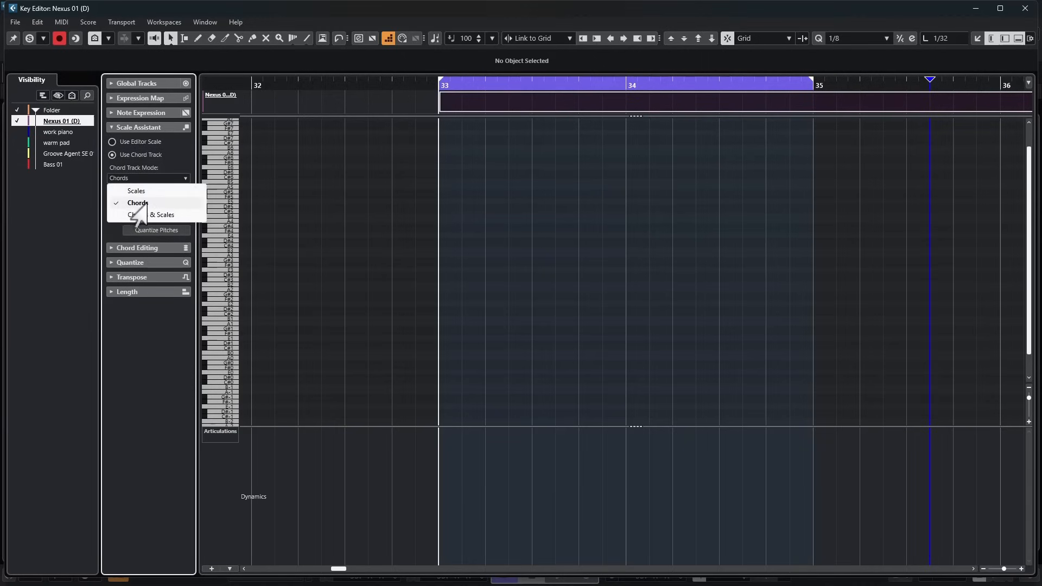
left_click(140, 205)
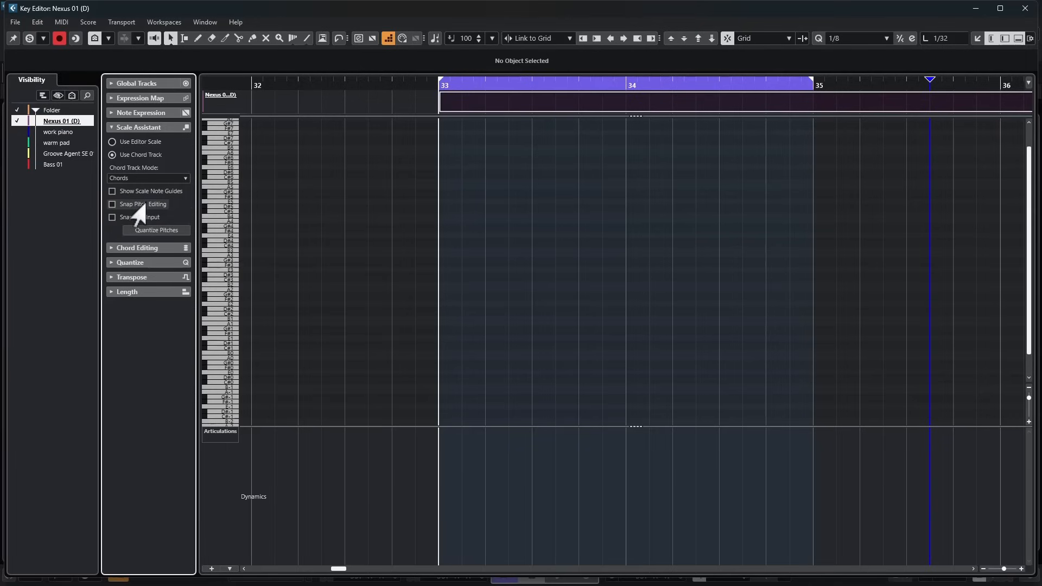
left_click(112, 217)
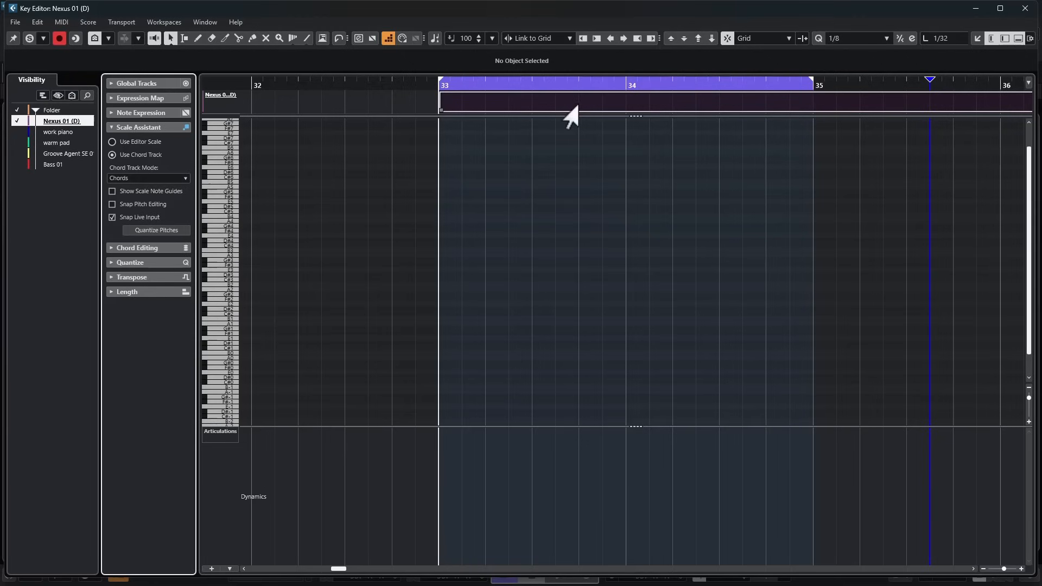
- With quantize at 1/8 and length quantize at 1/32, step-enter a two-bar chord-snapped pattern from bar 33 and play it back
left_click(842, 39)
left_click(842, 39)
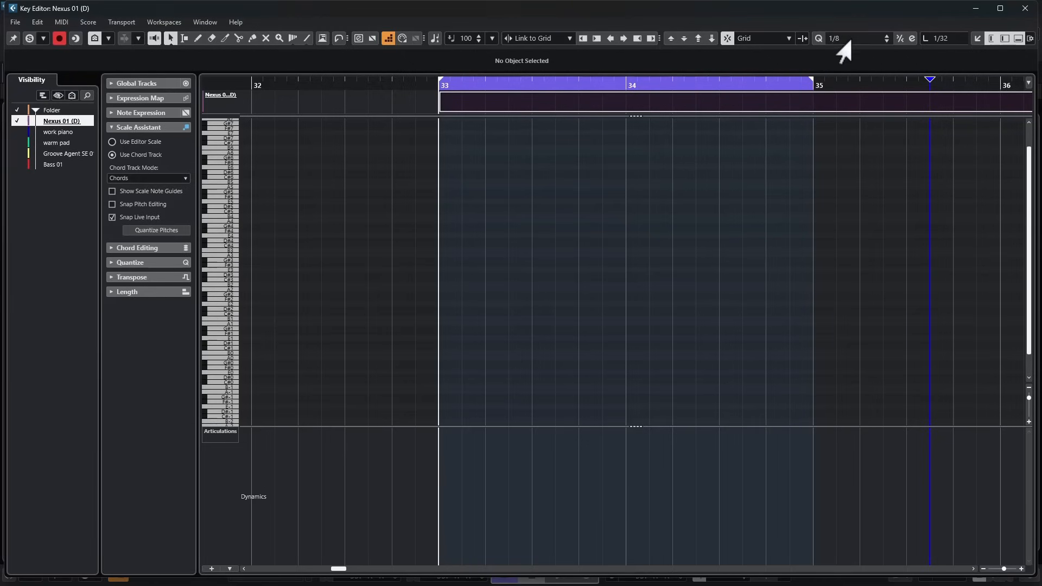
left_click(842, 39)
left_click(842, 39)
left_click(426, 200)
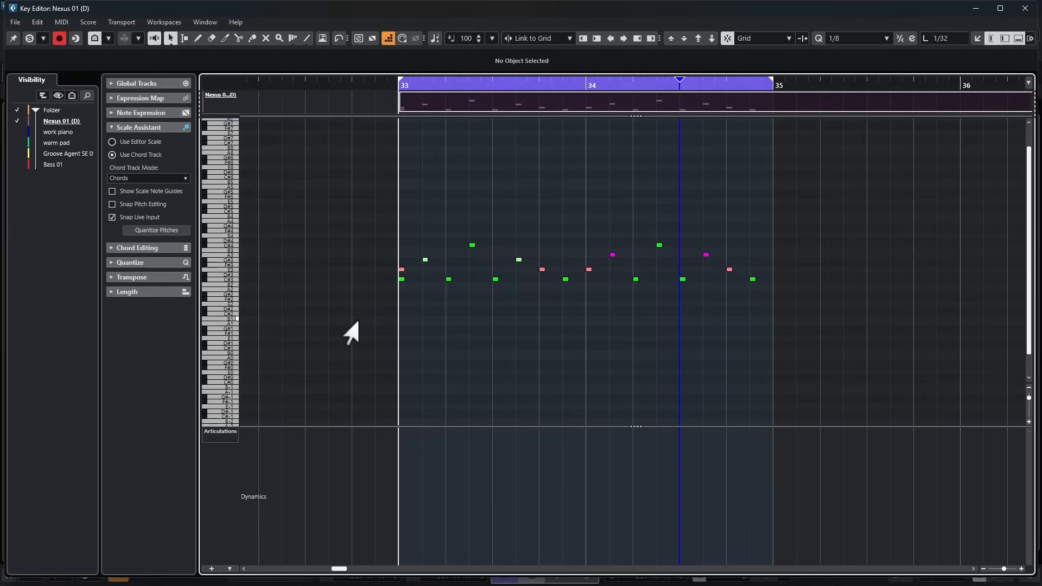
key("space")
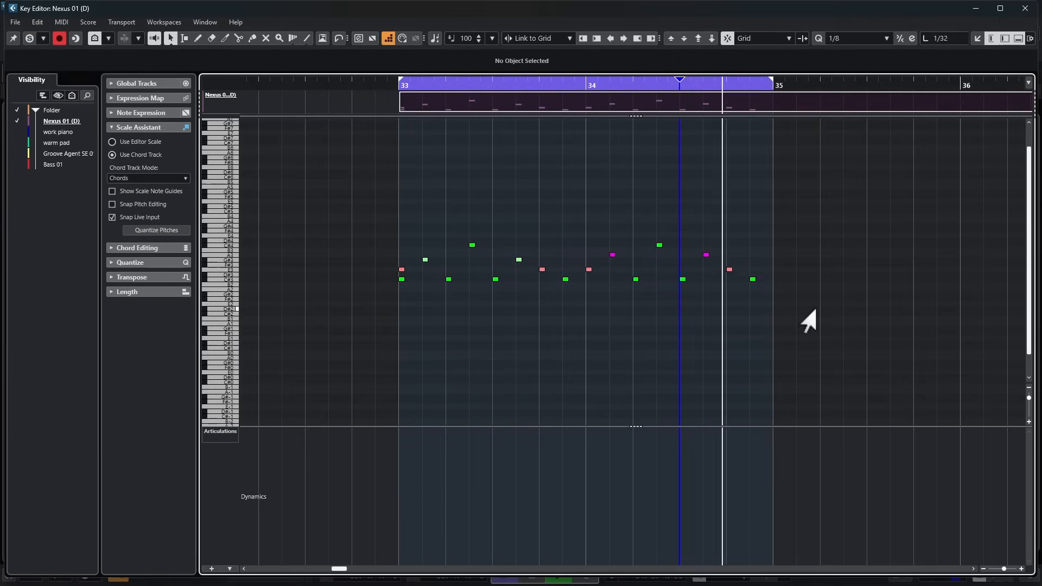
- Delete all notes, set quantize to 1/16, and step-enter and play a new two-bar pattern from bar 33
key("ctrl+a")
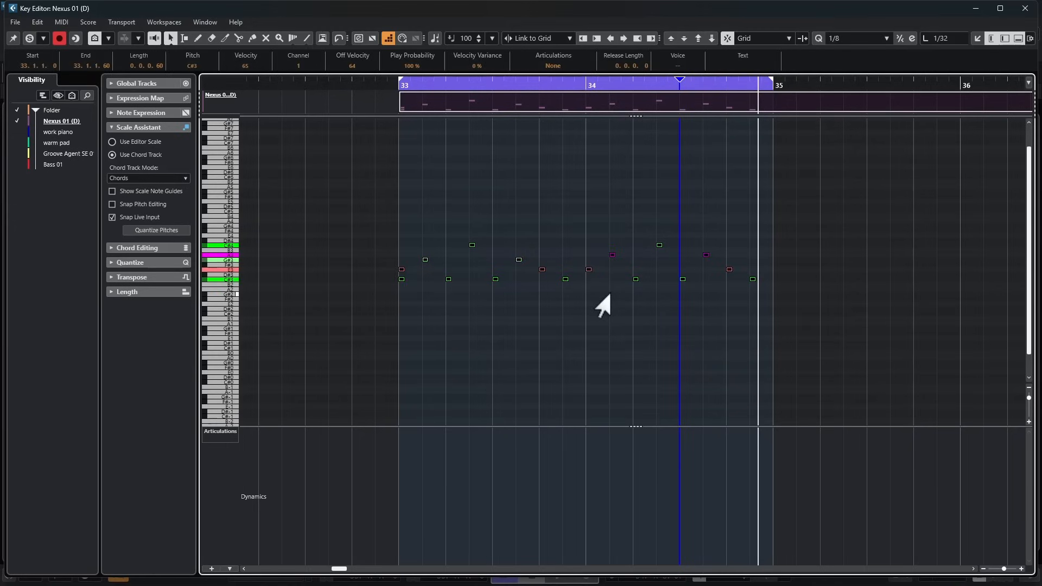
key("Delete")
scroll(841, 43, "down", 1)
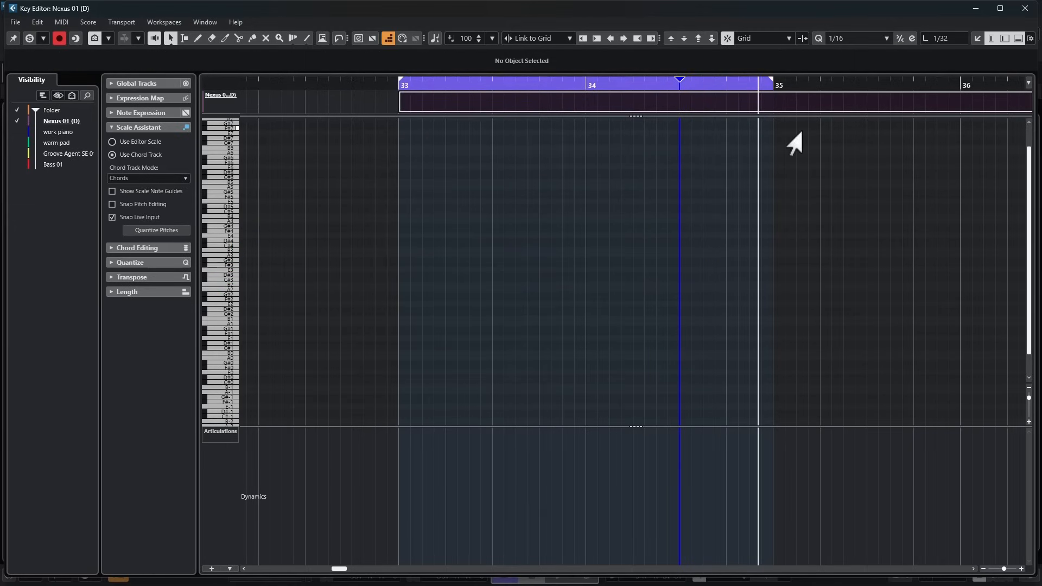
left_click(399, 184)
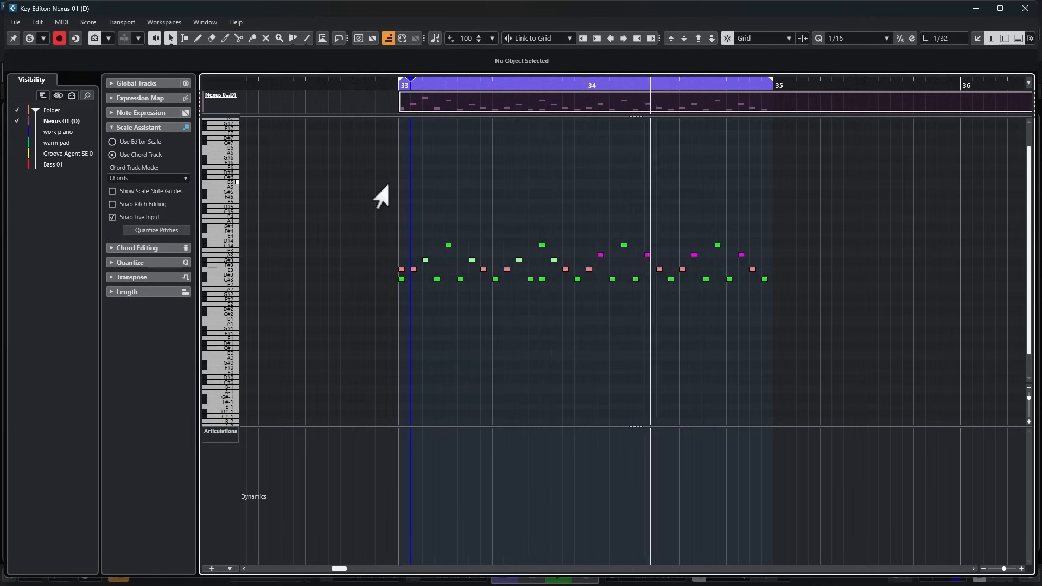
key("space")
- Clear the part, set quantize to 1/16 Triplet, and step-enter and play a two-bar pattern from bar 33
key("ctrl+a")
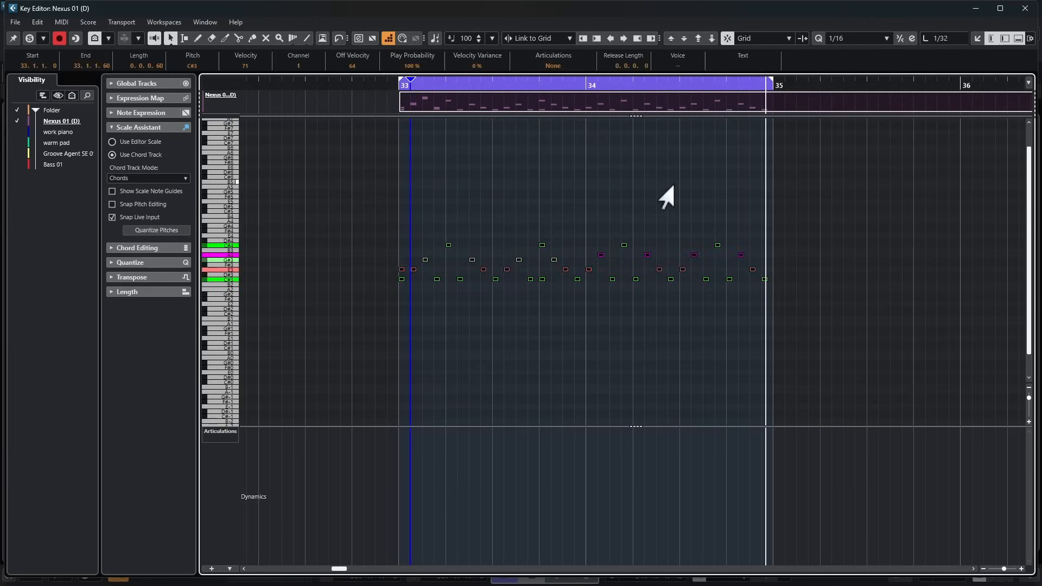
key("Delete")
left_click(855, 39)
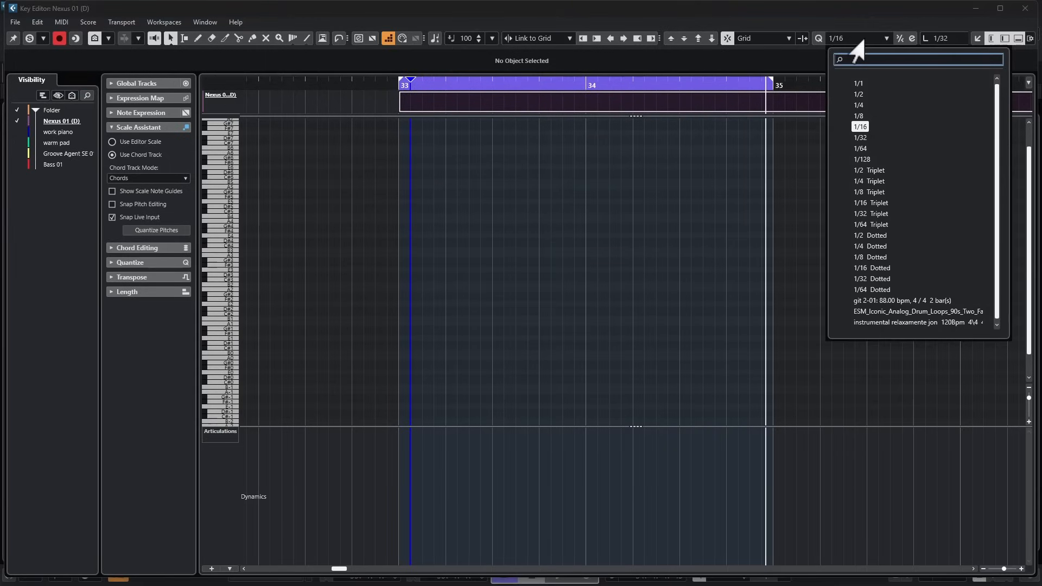
left_click(870, 203)
left_click(390, 192)
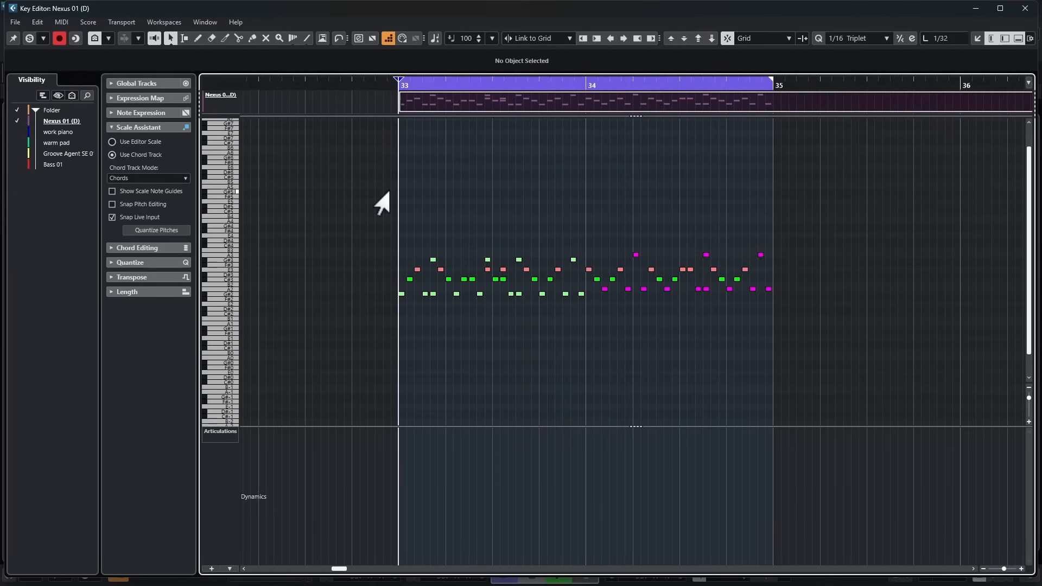
key("space")
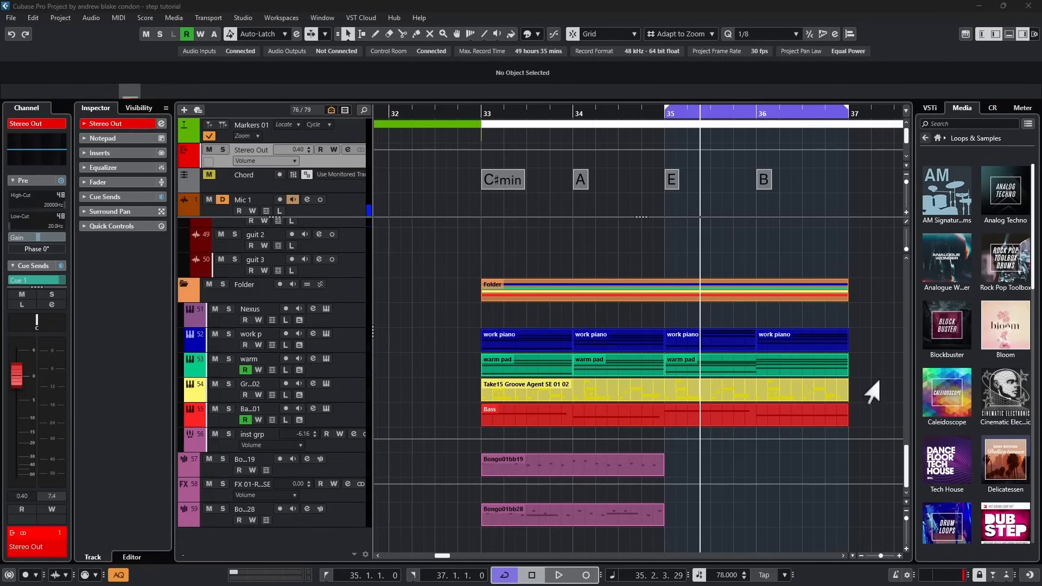
- Search the media browser for "bongo" and audition the samples from Bongo02bb30.wav down to BongoLo02_61_127.aif
left_click(959, 110)
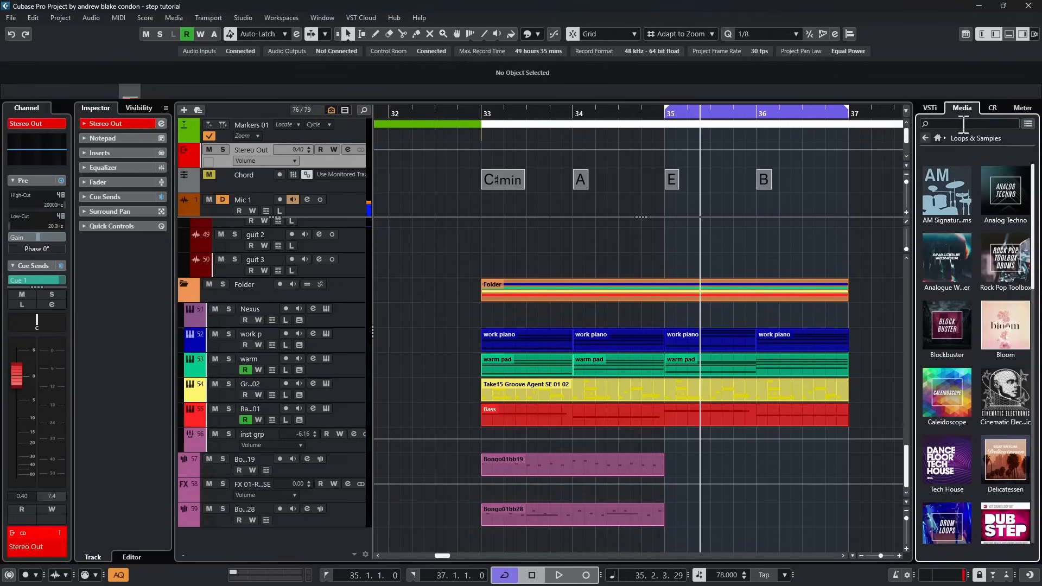
left_click(963, 124)
type("bongo")
left_click(957, 281)
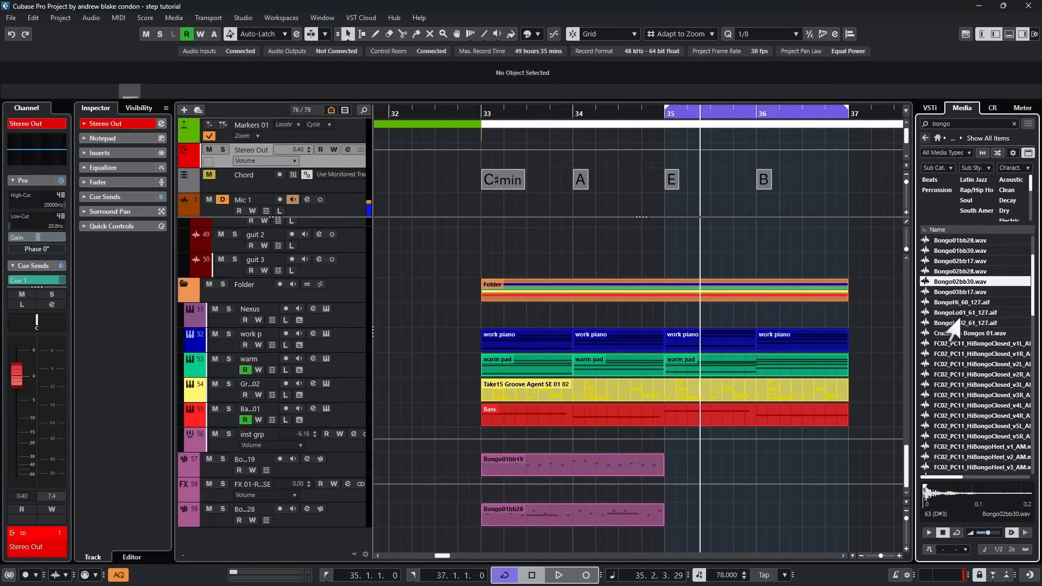
key("Down")
key("Down")
key("Down")
key("Down")
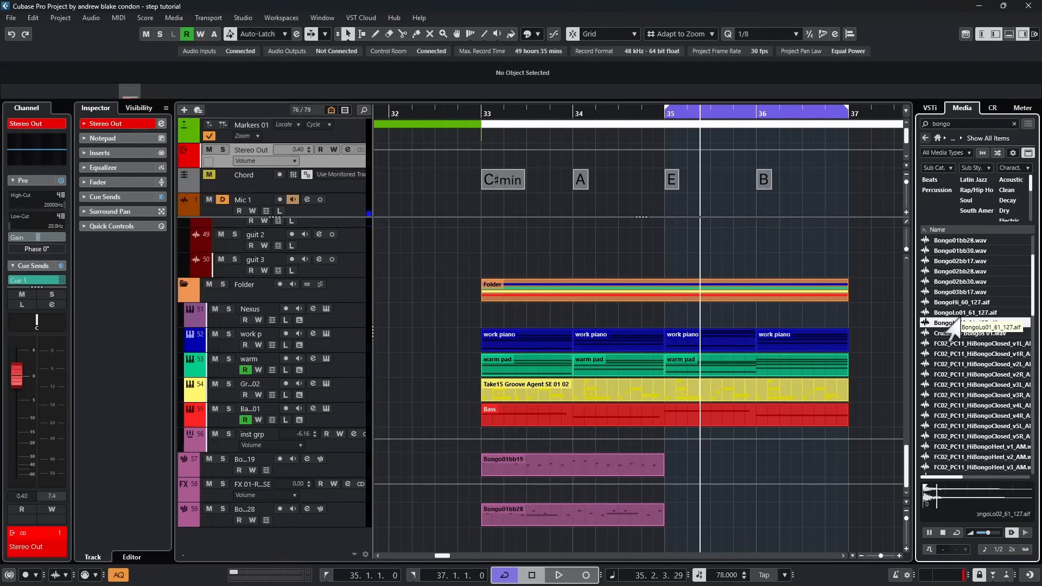
- Create a sampler track from the Bongo02bb30.wav sample
left_click(946, 281)
right_click(935, 282)
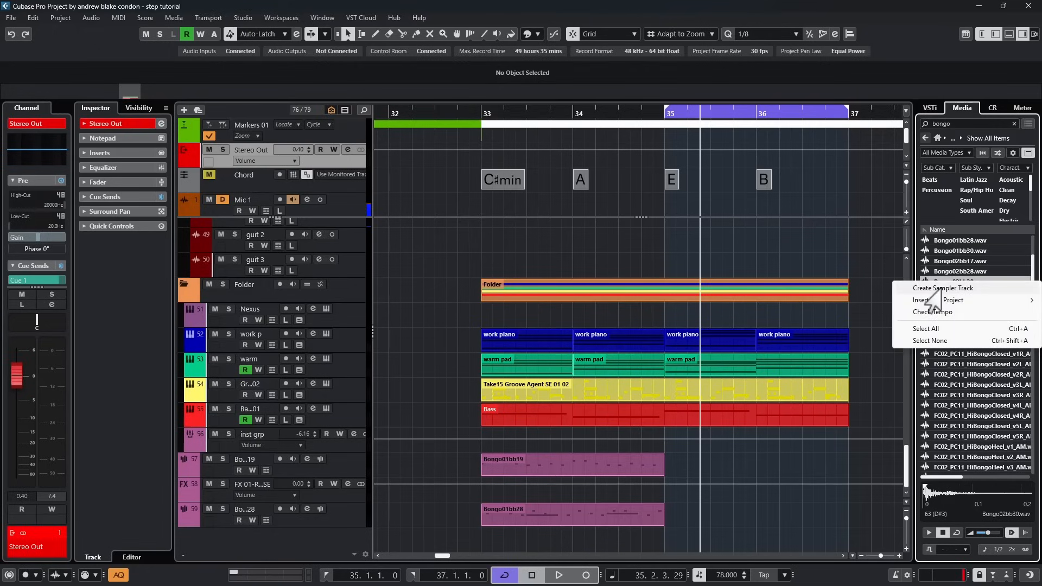
left_click(932, 289)
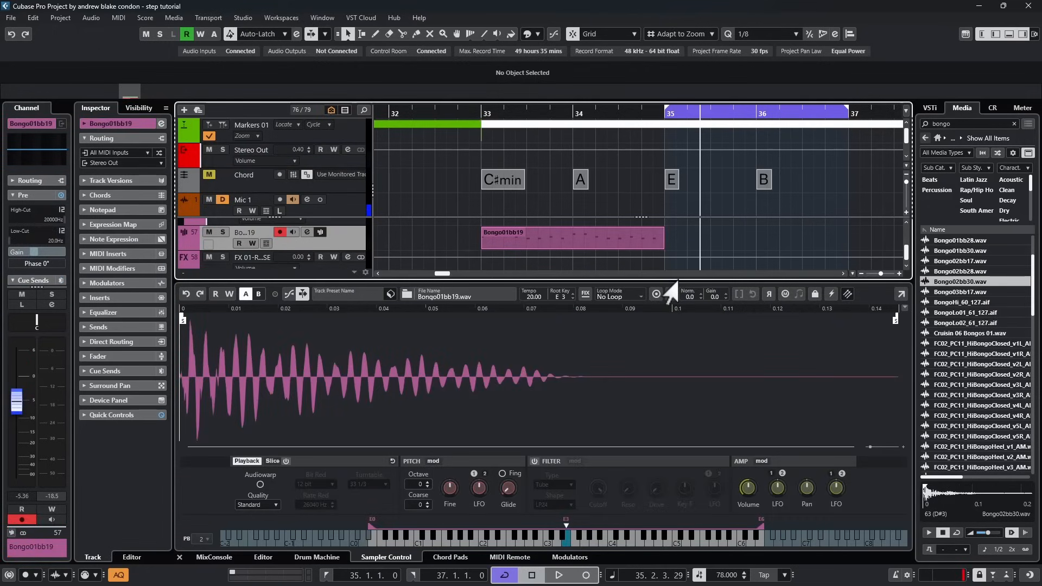
- Create a Bongo01bb19 part from bar 35 to 37, open it in the Key Editor, and step-enter notes at quantize 1/16
double_click(720, 242)
double_click(723, 243)
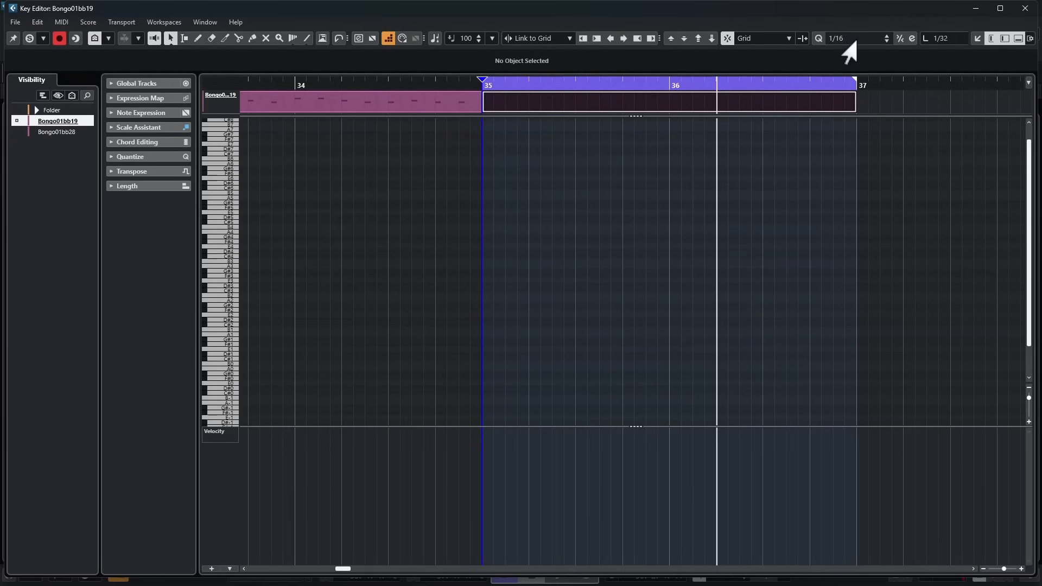
key("KP_Multiply")
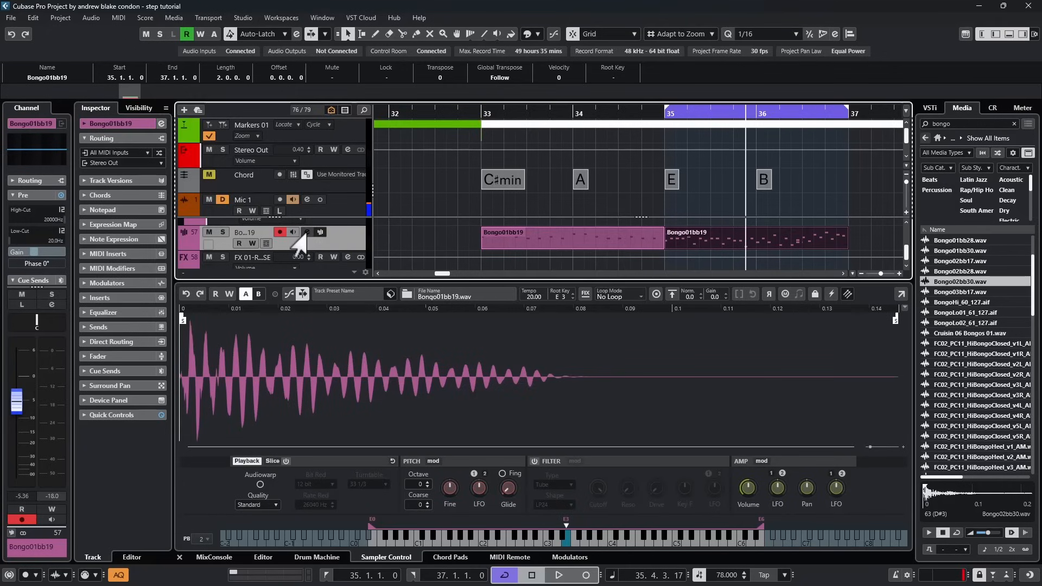
- Enable the FX 01 RoomWorks SE send on the Bongo01bb19 track and play back its parts
left_click(307, 233)
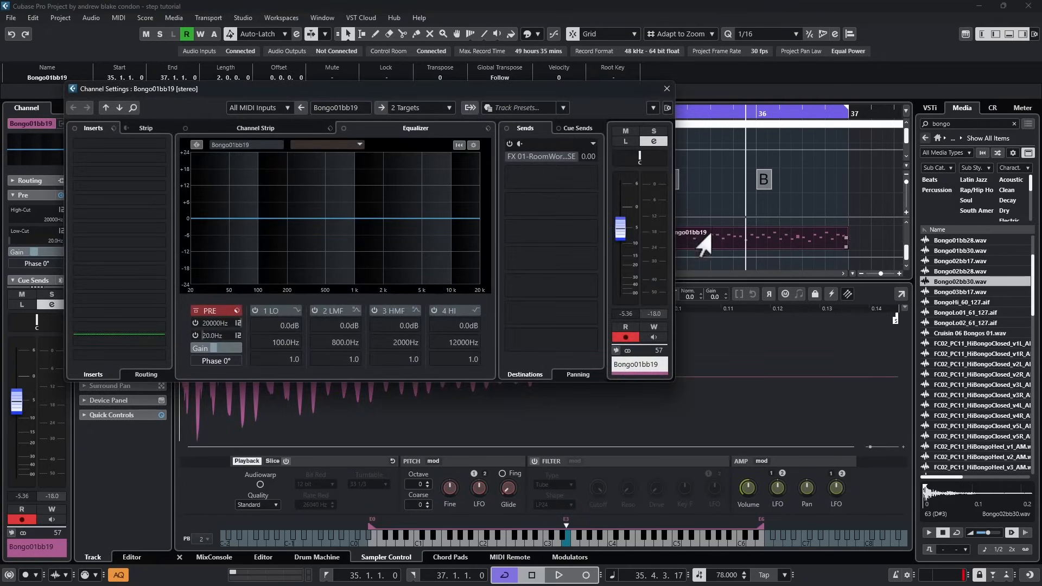
left_click(506, 158)
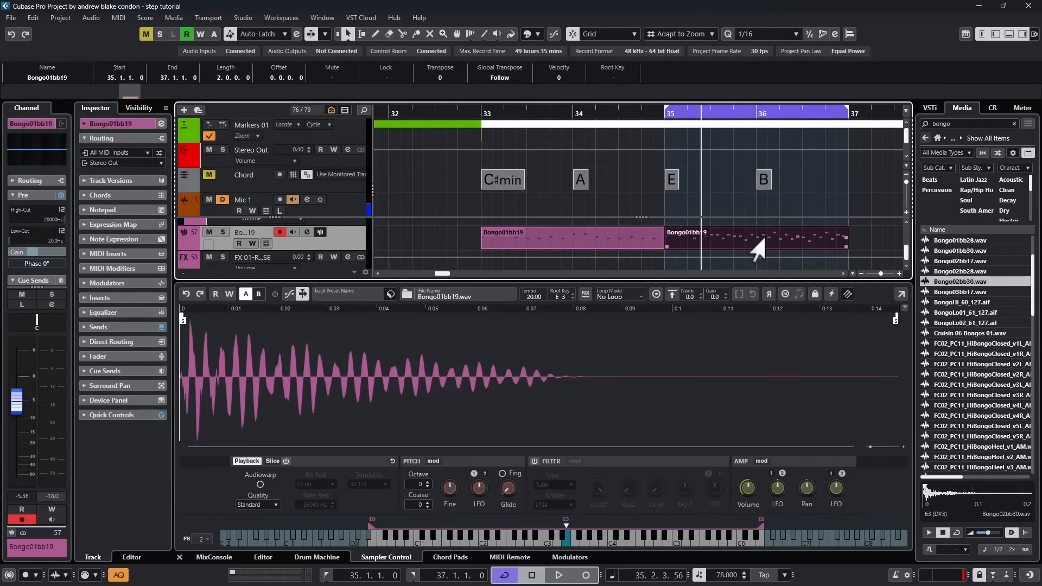
key("space")
double_click(749, 242)
key("space")
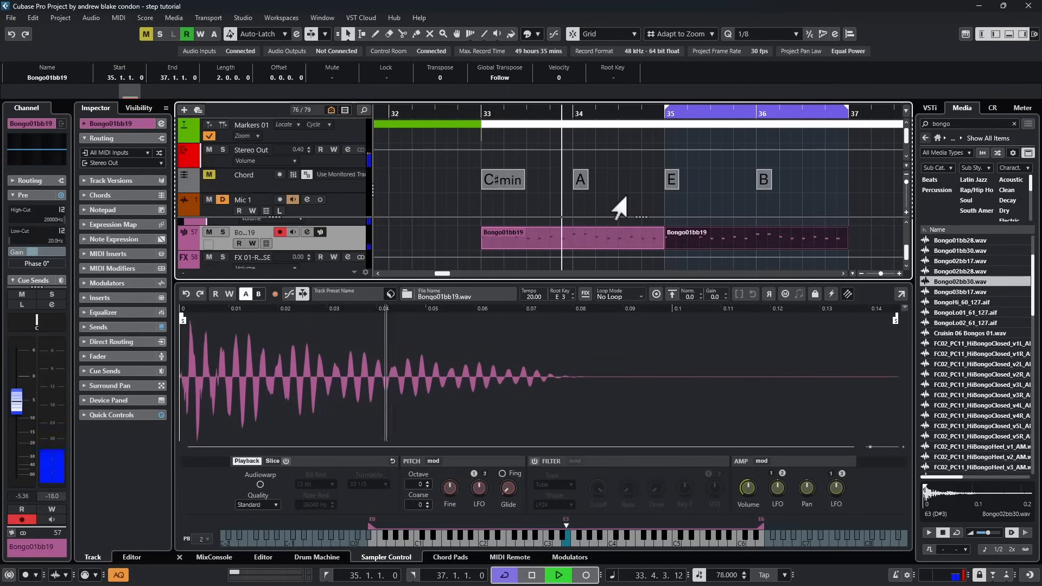
key("space")
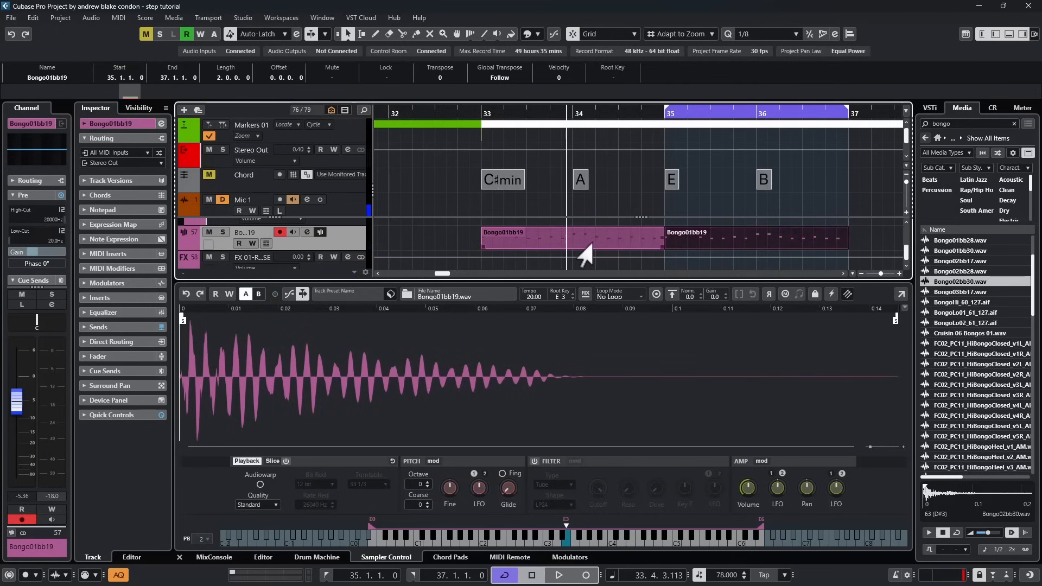
- Select the Bongo01bb28 part at bar 35 and open it in the Drum Editor
left_click(583, 254)
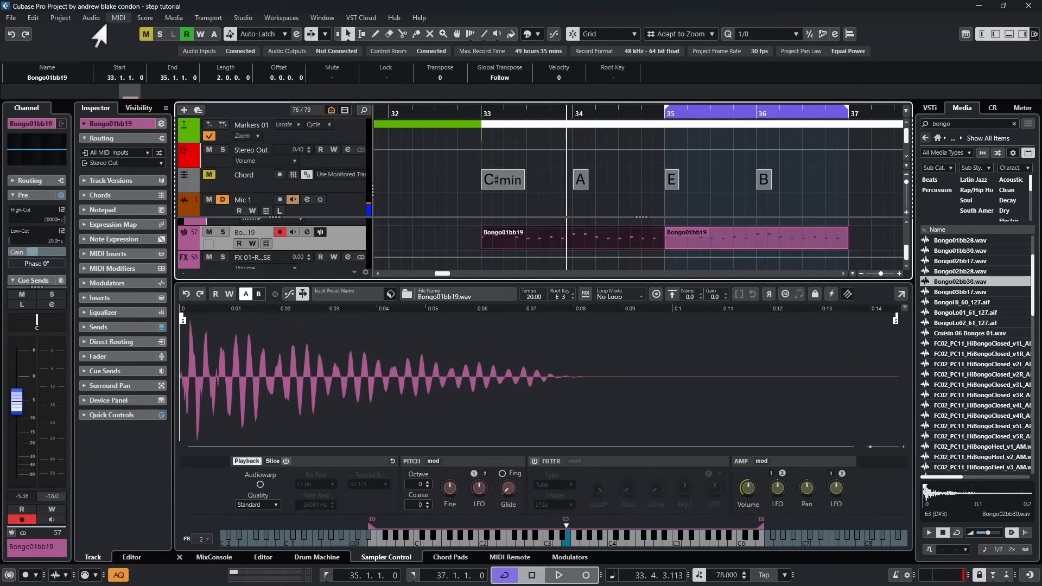
scroll(478, 187, "down", 3)
scroll(531, 239, "left", 2)
scroll(531, 239, "left", 3)
scroll(531, 239, "right", 3)
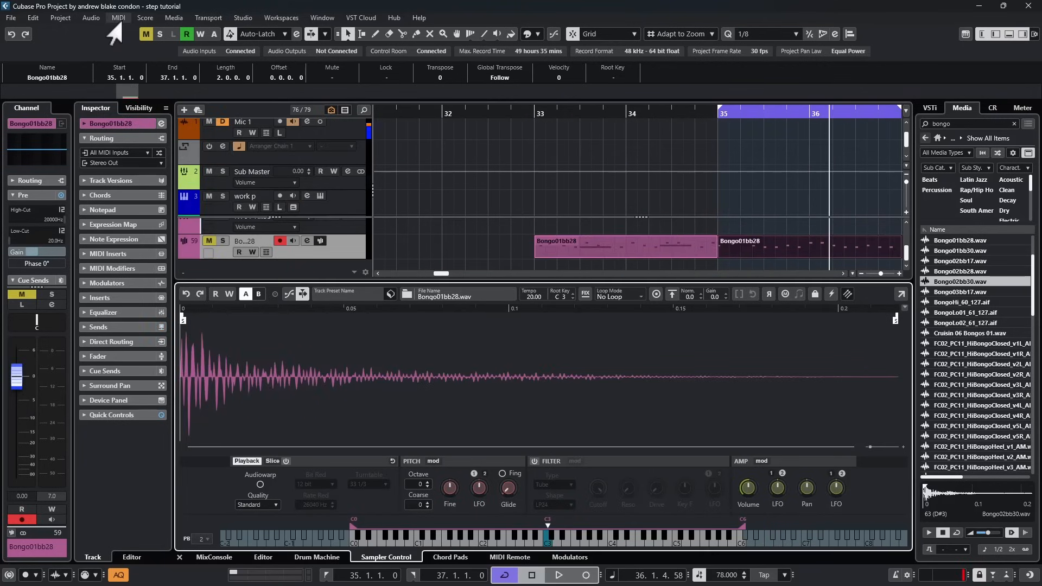
left_click(120, 20)
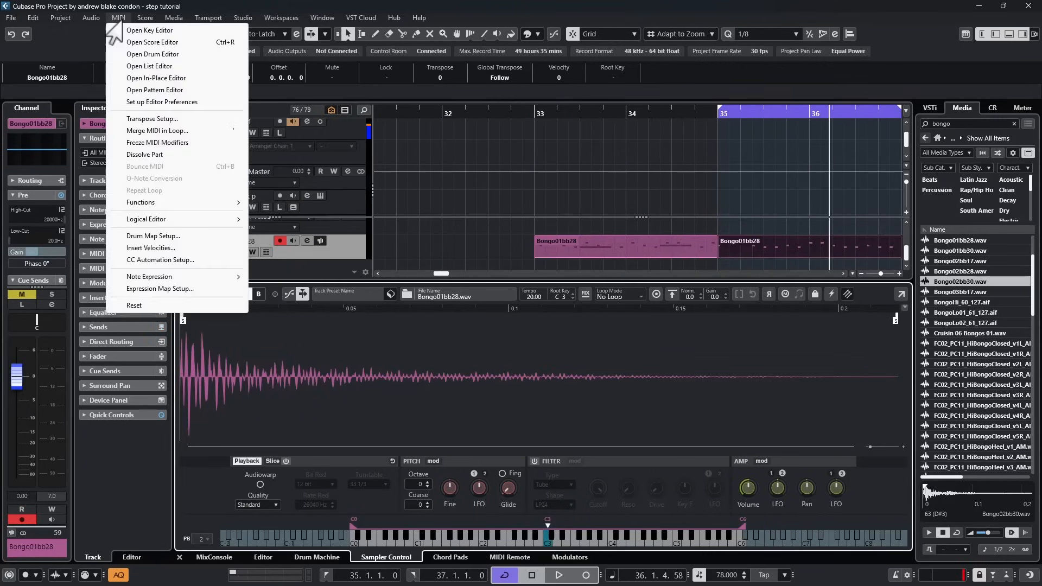
left_click(168, 54)
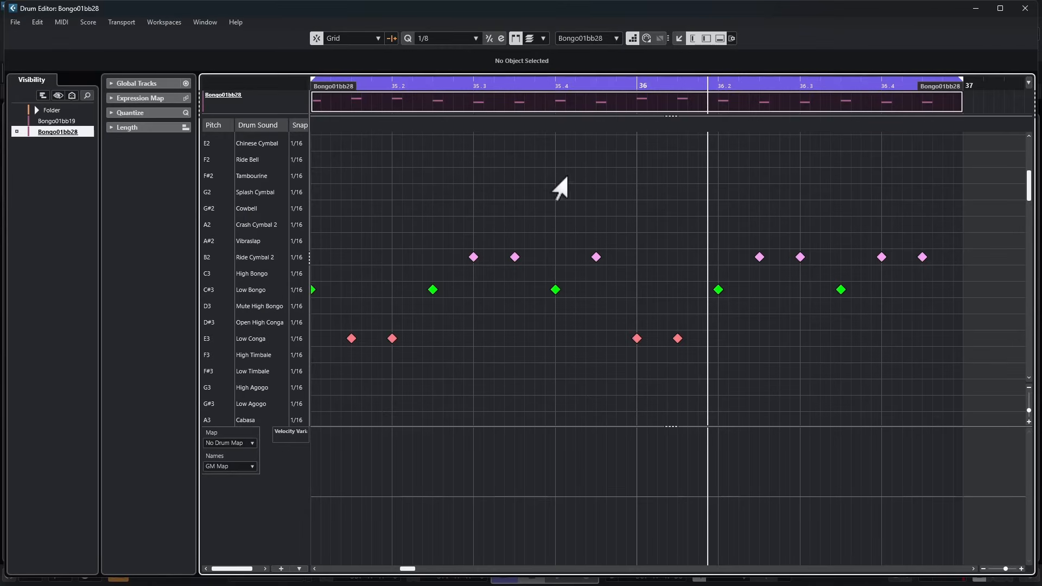
- At quantize 1/32, draw rolls on B2 Ride Cymbal 2 from 35.3 and C#3 Low Bongo just before 36.4, and play the part
right_click(577, 178)
left_click(625, 182)
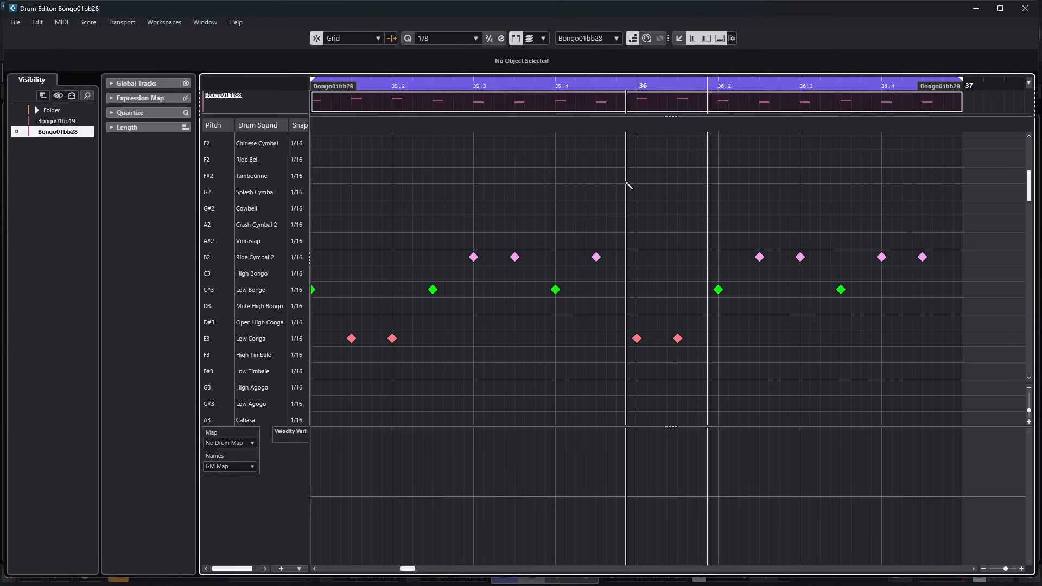
scroll(442, 39, "down", 2)
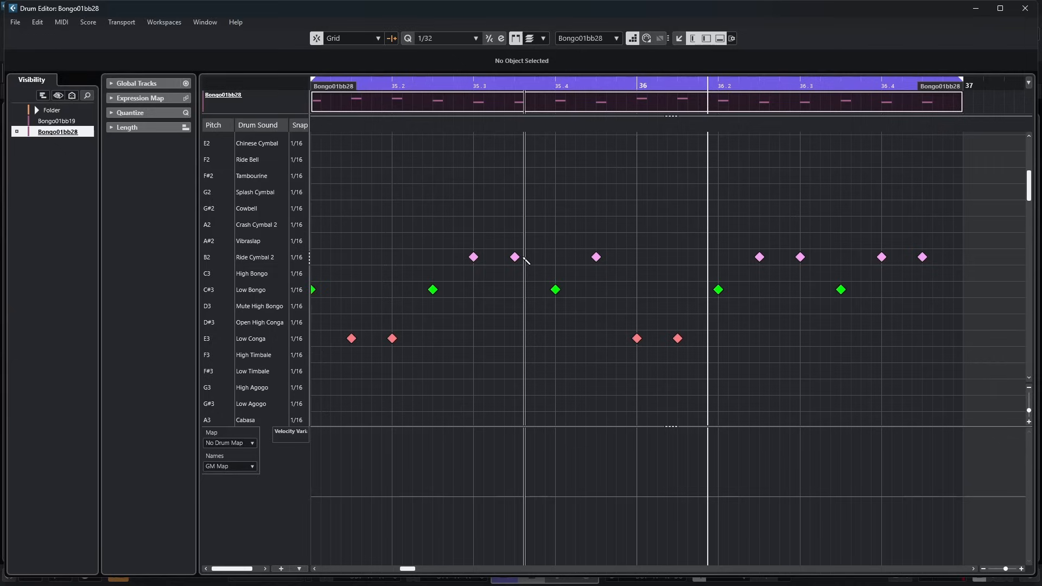
left_click_drag(483, 259, 515, 259)
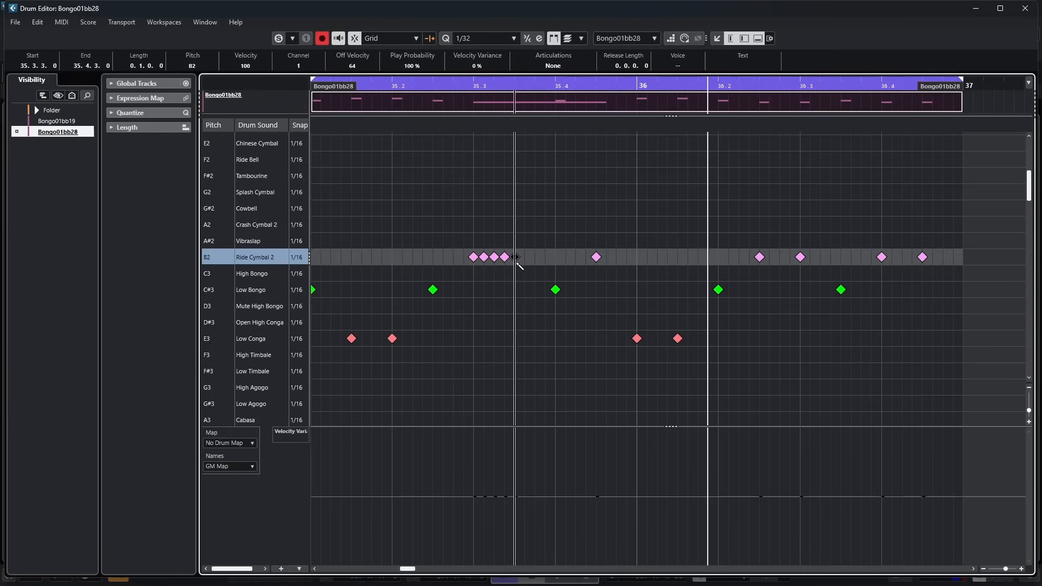
left_click_drag(851, 295, 891, 297)
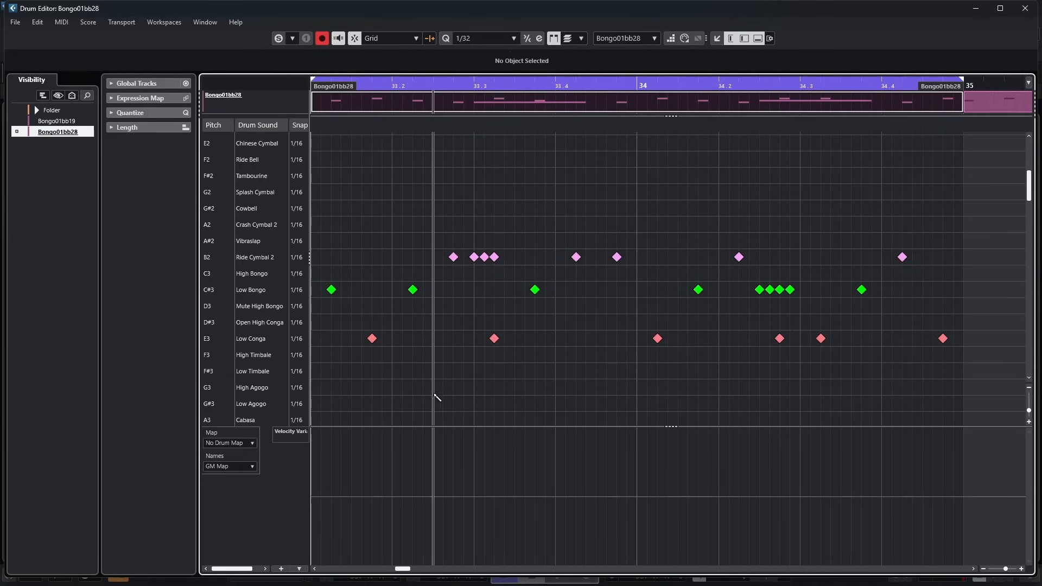
key("space")
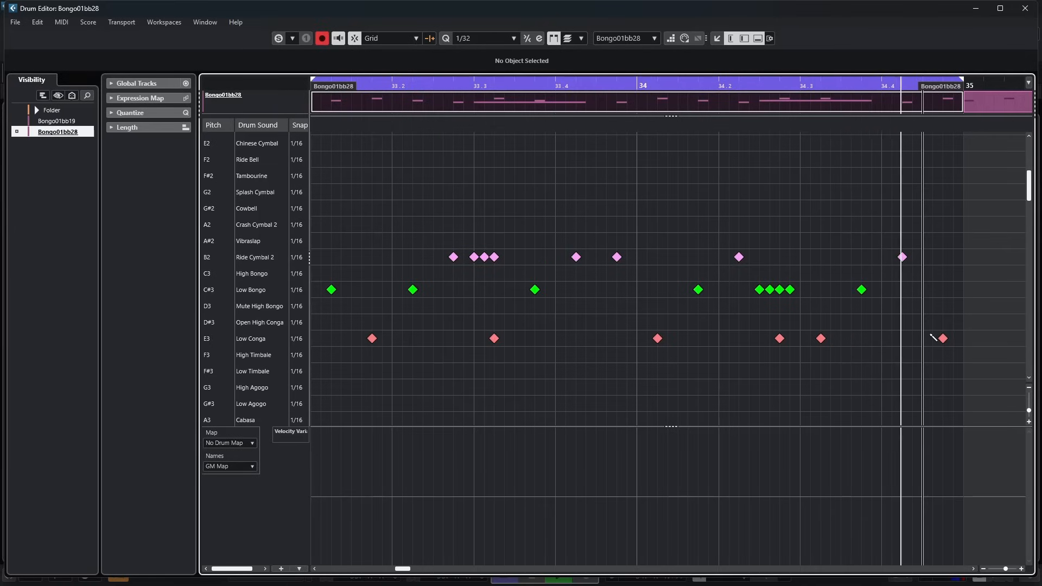
left_click(1018, 20)
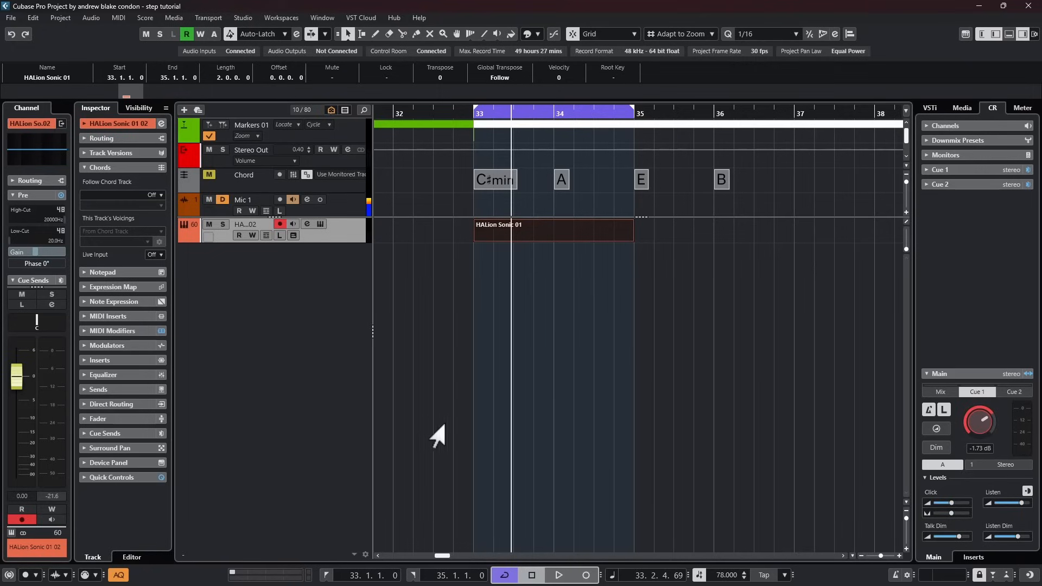
- In the HALion Sonic 01 part, snap live input to the chord track's Chords and extend the cycle range to bar 37
double_click(531, 236)
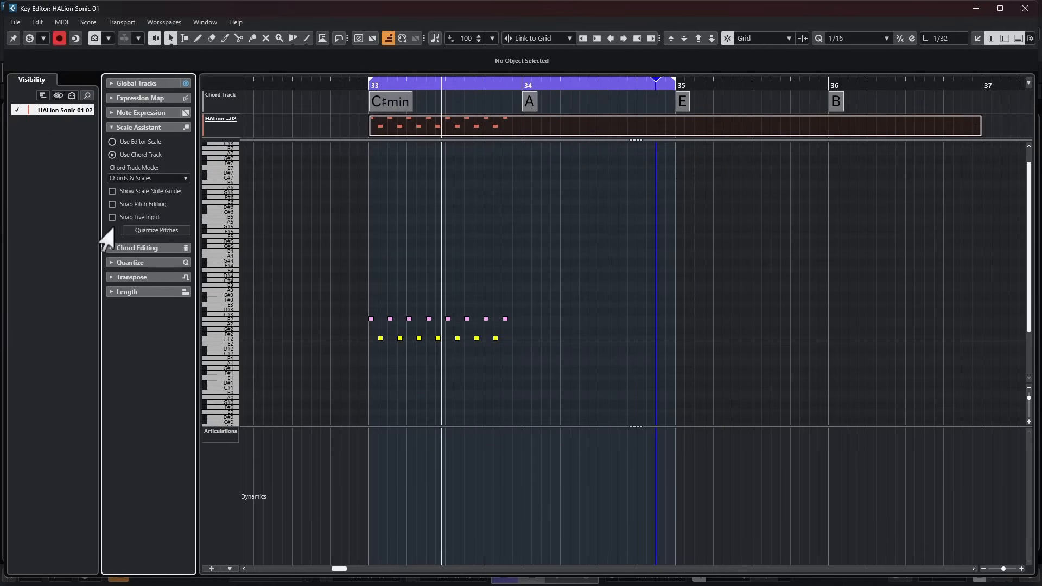
left_click(142, 178)
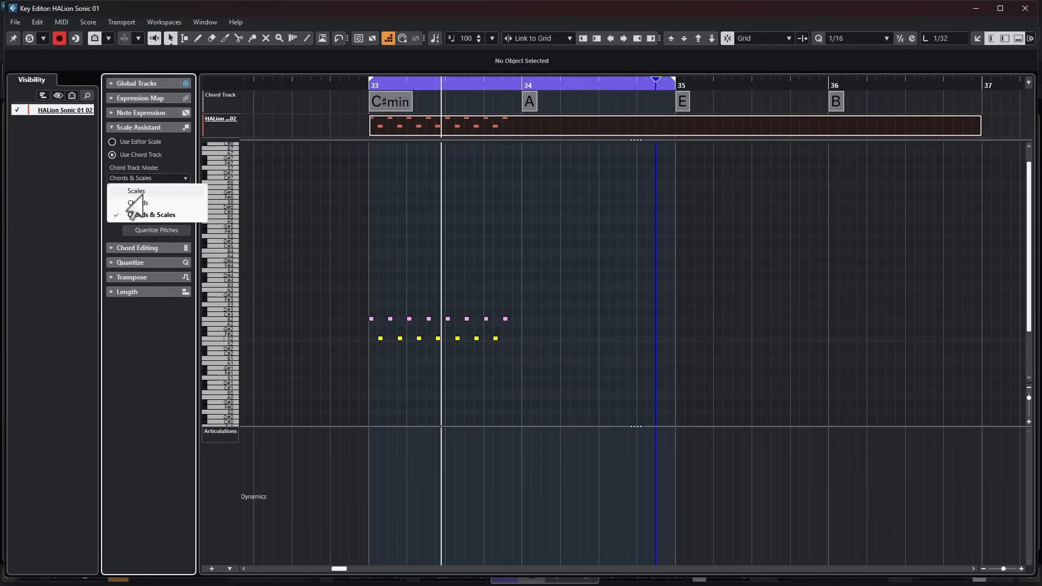
left_click(133, 201)
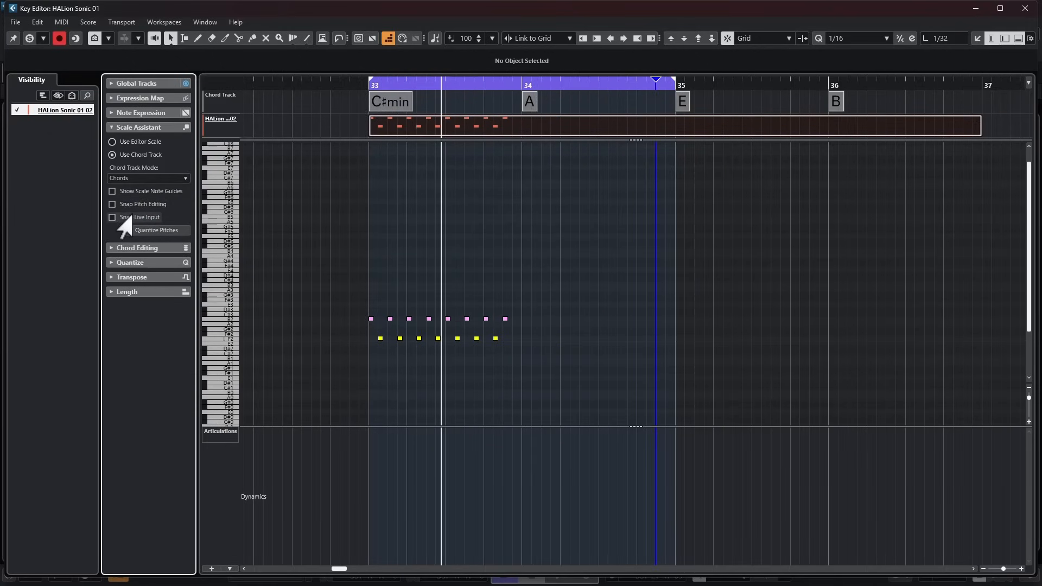
left_click(111, 217)
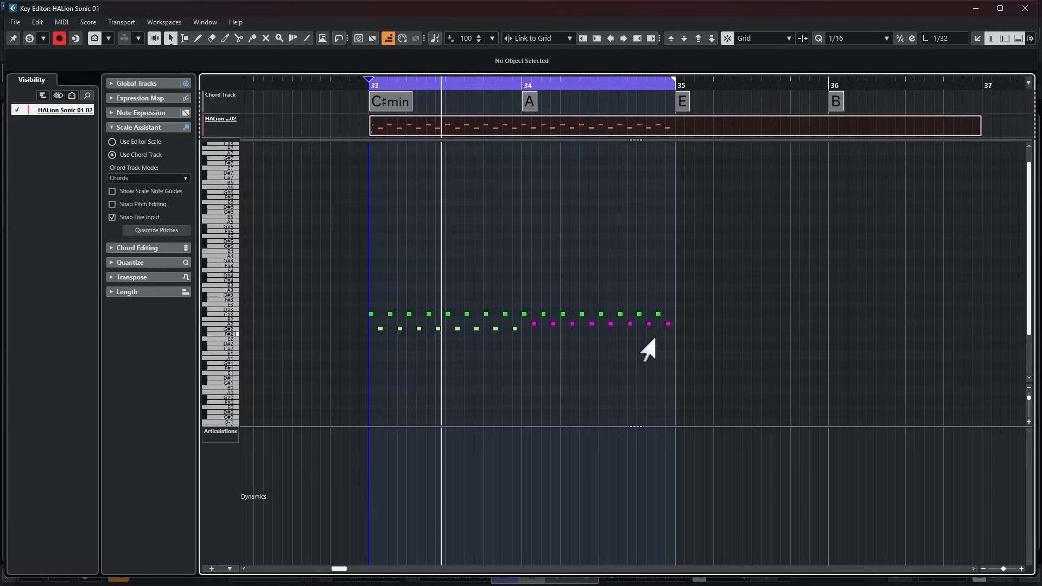
left_click(981, 83, "alt")
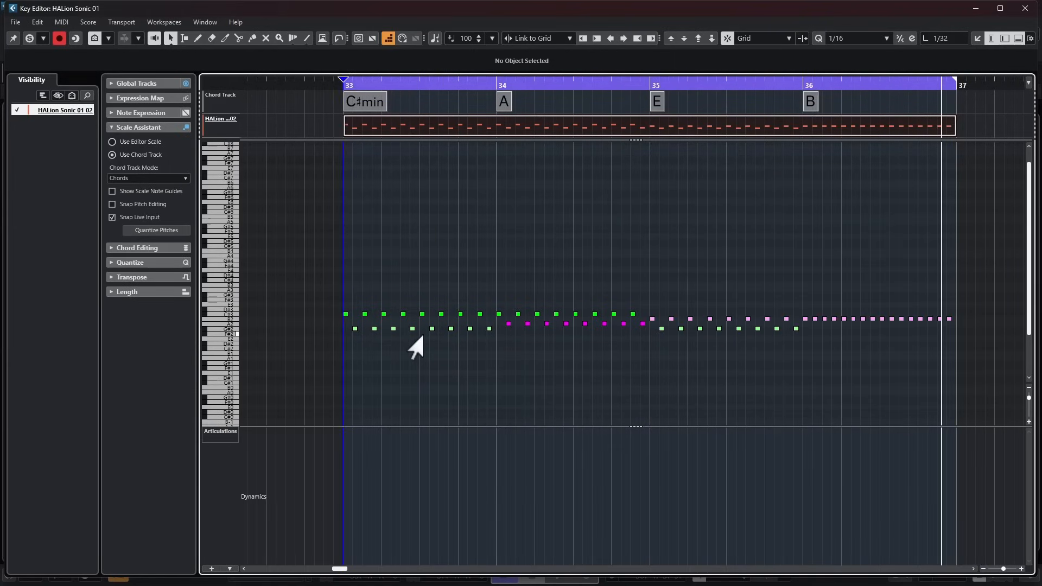
- Enable Record NoteOn Velocity for step input, enlarge the controller lane and set it to show Velocity
left_click(415, 38)
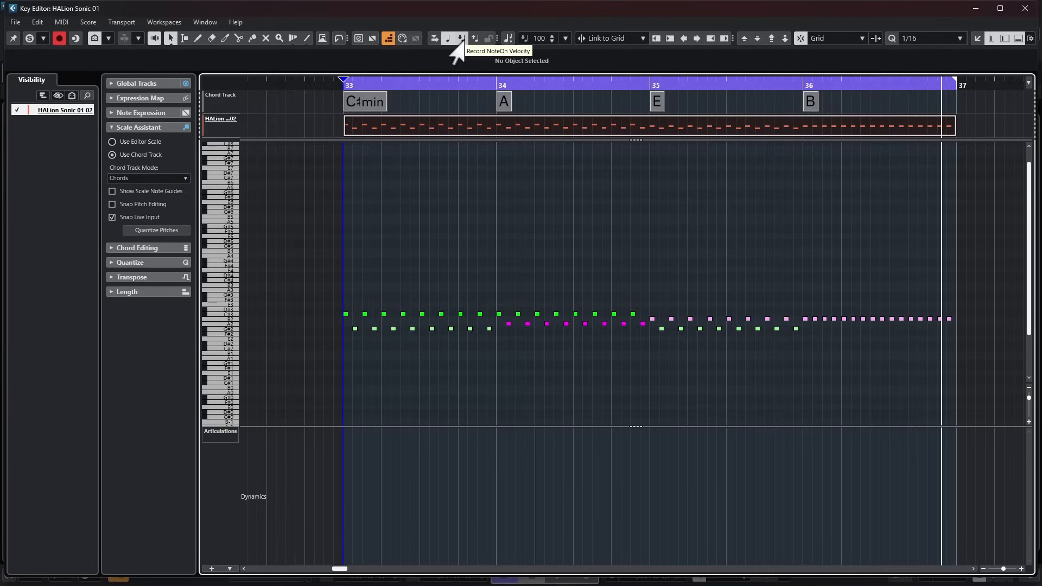
left_click(460, 38)
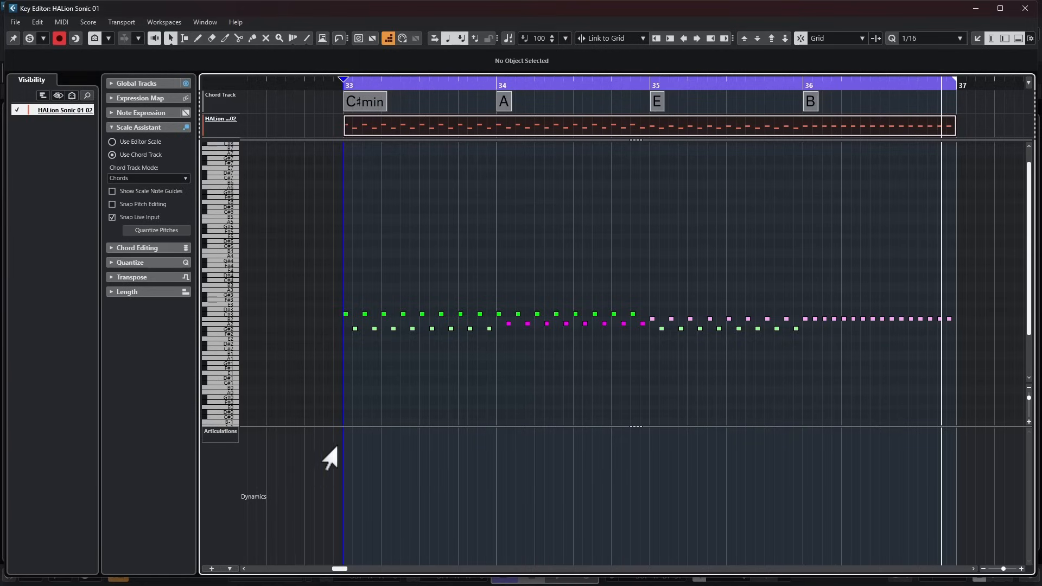
left_click_drag(360, 426, 379, 370)
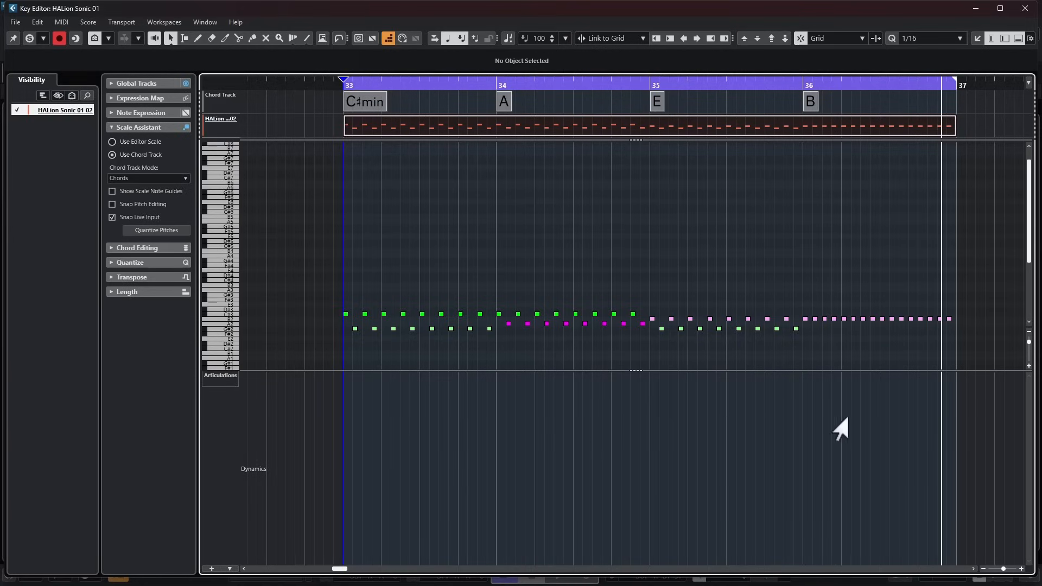
left_click(208, 381)
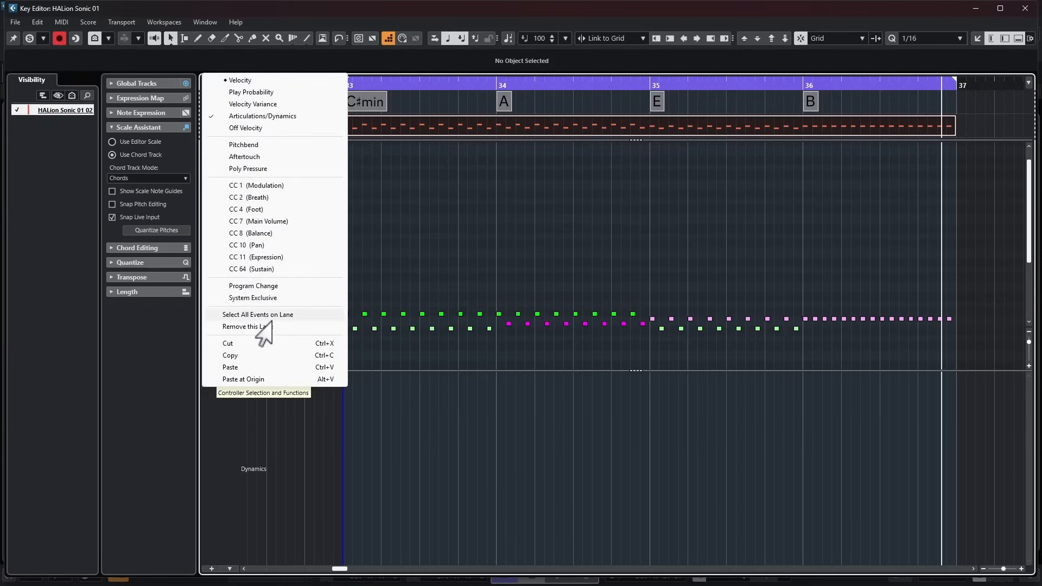
left_click(233, 81)
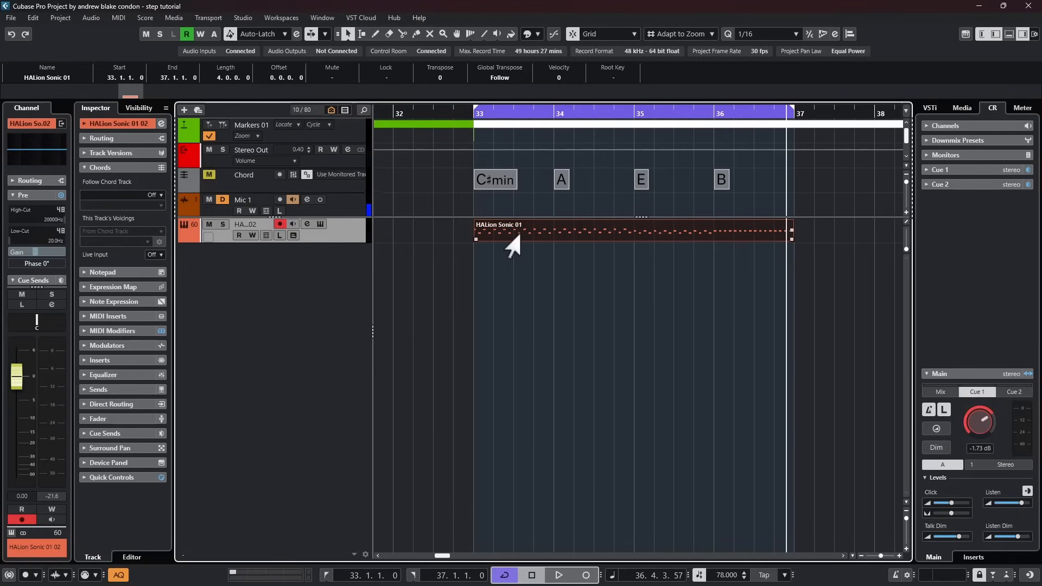
- Duplicate the HALion Sonic 01 02 track with its part and open the part in the Key Editor
key("alt+d")
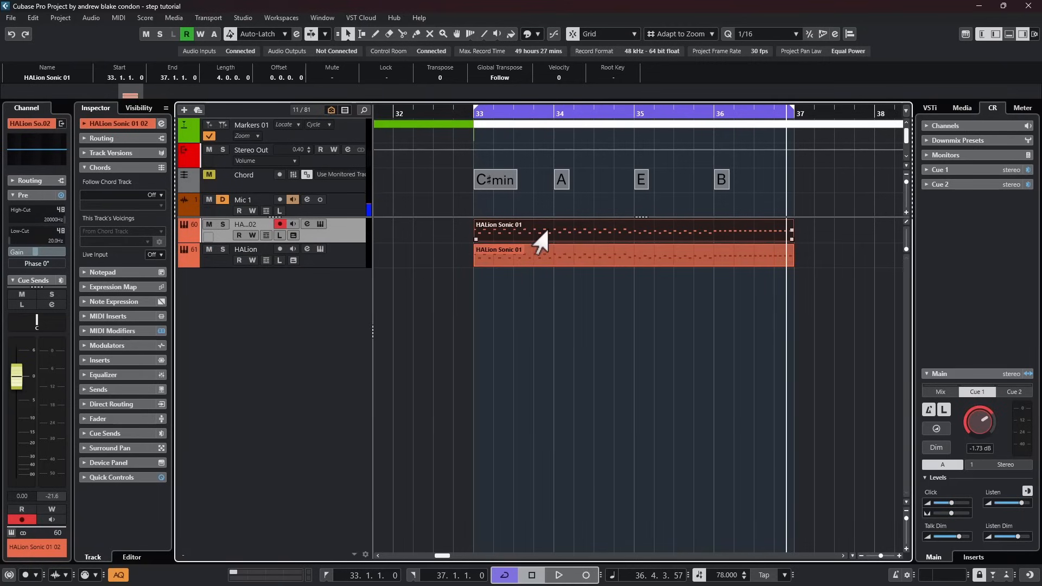
double_click(534, 230)
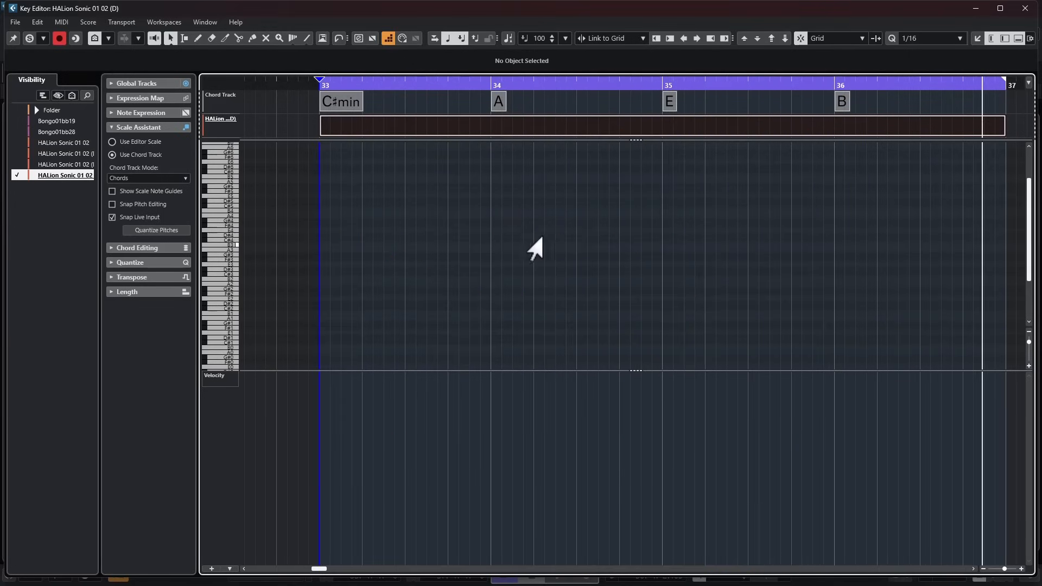
- Set the quantize value to 1/8 for the HALion Sonic 01 02 (D) part and target its start at bar 33
scroll(892, 39, "up", 2)
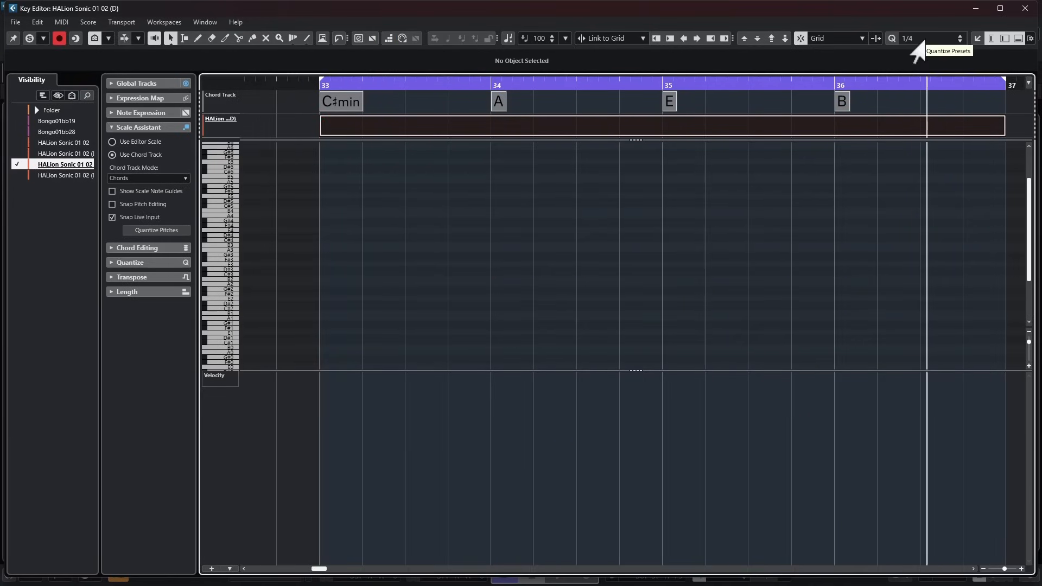
scroll(925, 41, "down", 1)
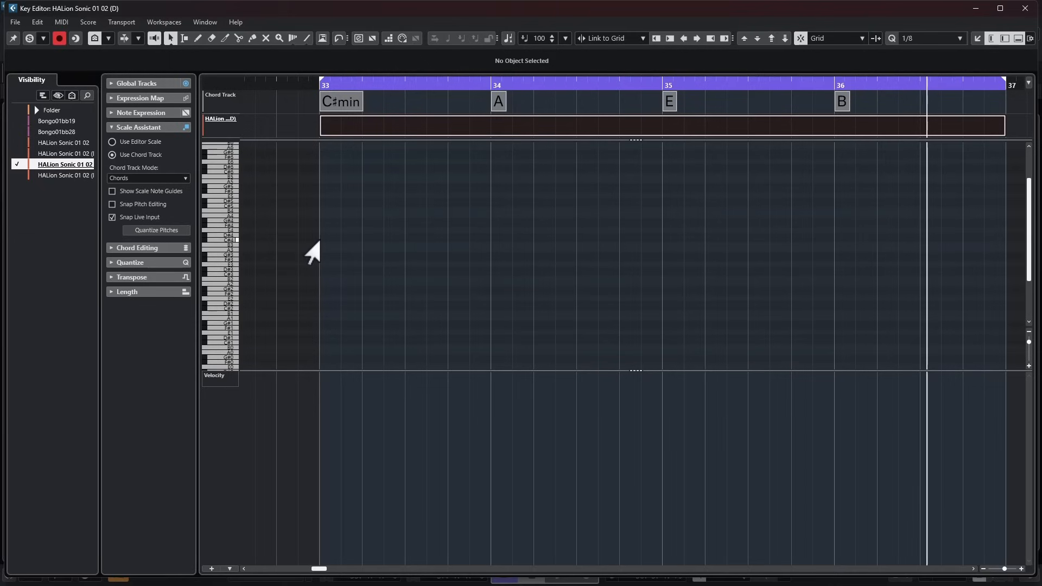
left_click(319, 239)
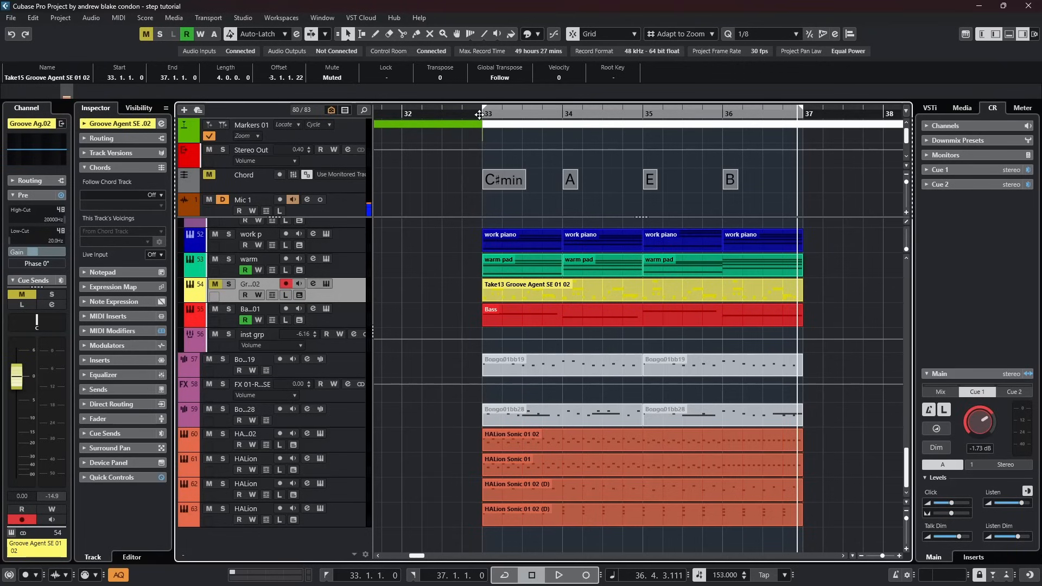
- Play back the full arrangement of piano, pad, drum, bass, bongo and HALion Sonic parts from bar 33
left_click(479, 114)
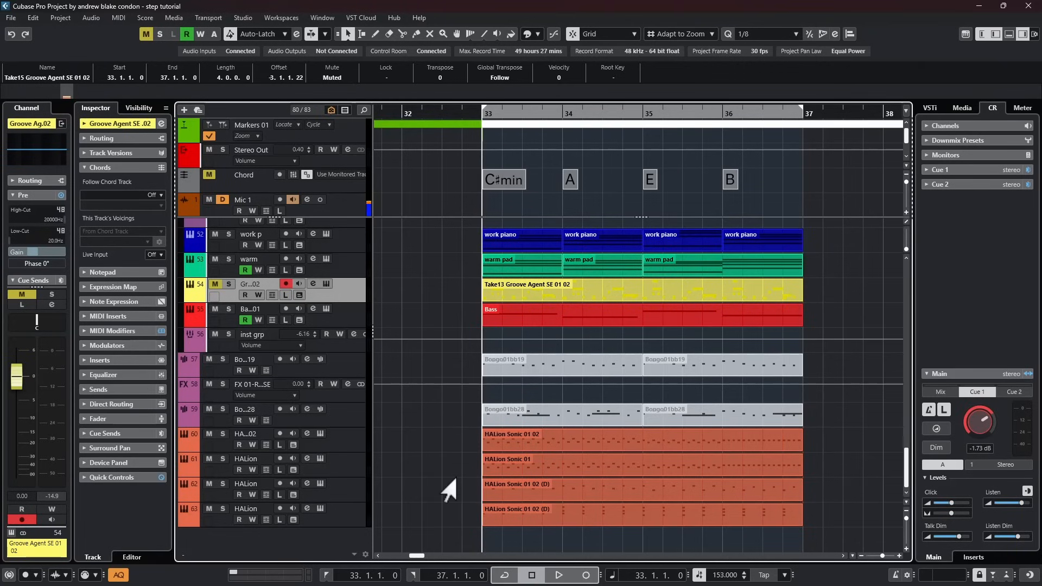
key("space")
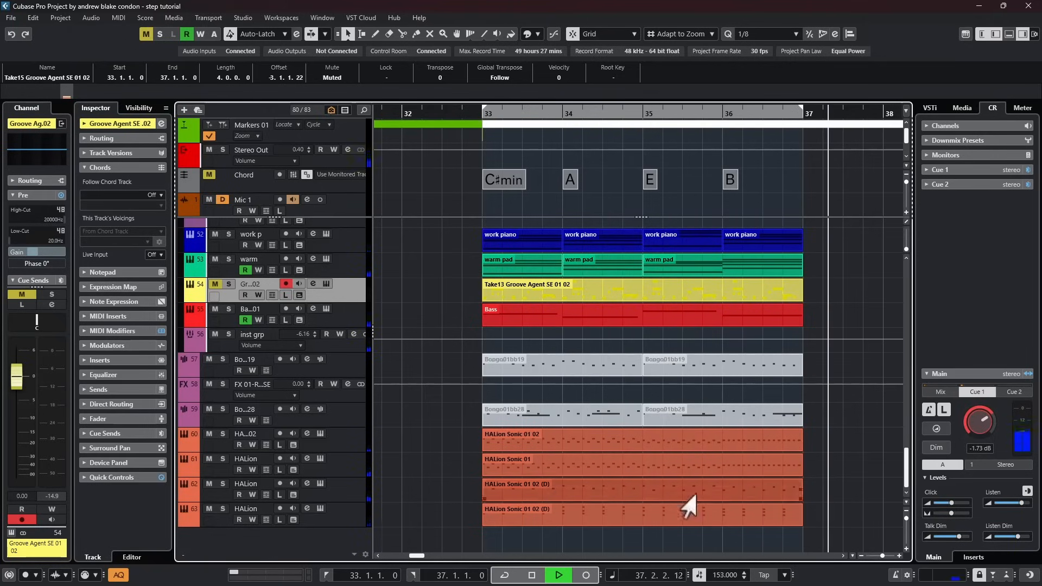
key("space")
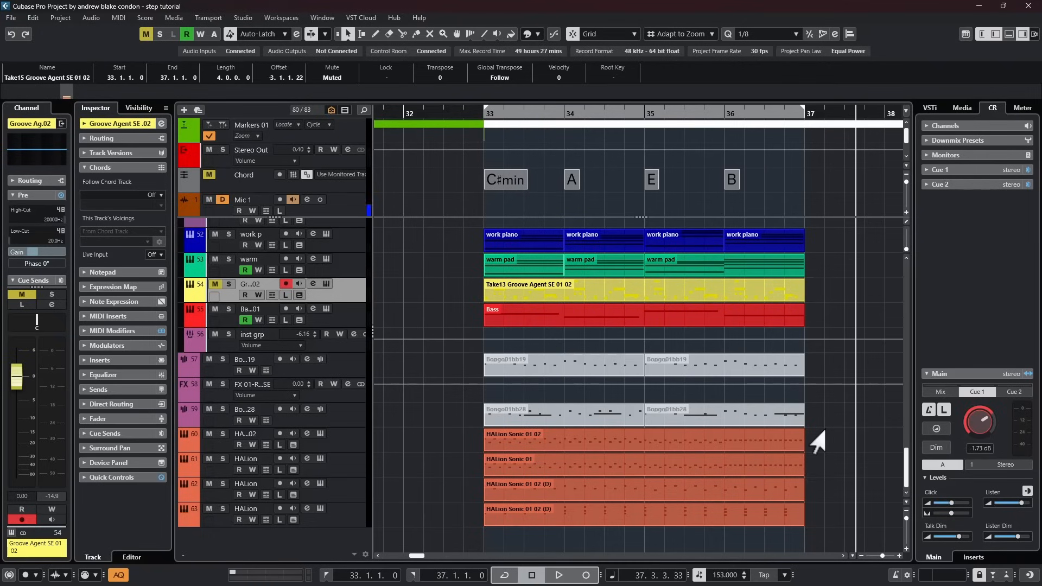